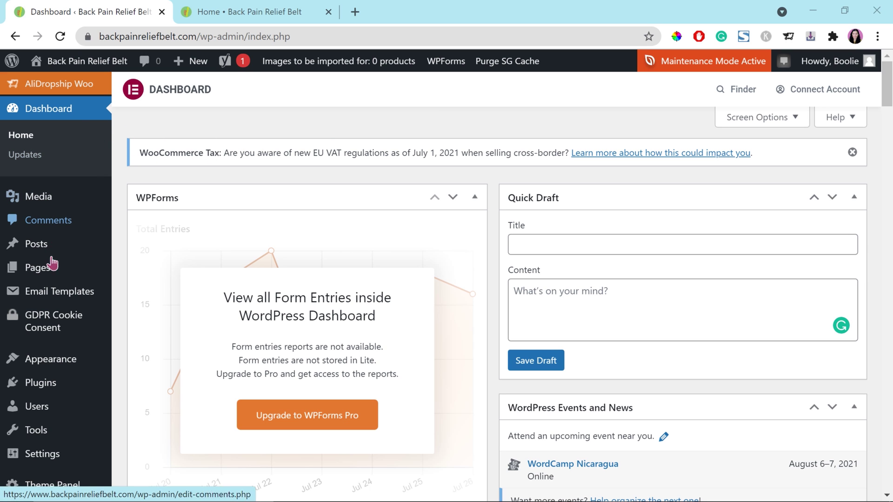
Step: Open the WordPress Installed Plugins page listing the site's 37 plugins
{"action": "left_click", "coordinate": [42, 388]}
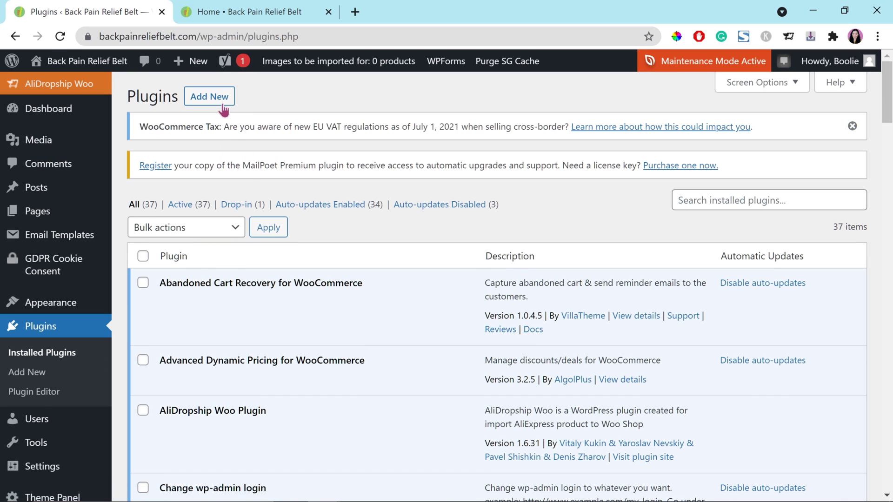
Step: Search the plugin directory for 'tawk to live chat', then install and activate Tawk.To Live Chat
{"action": "left_click", "coordinate": [220, 101]}
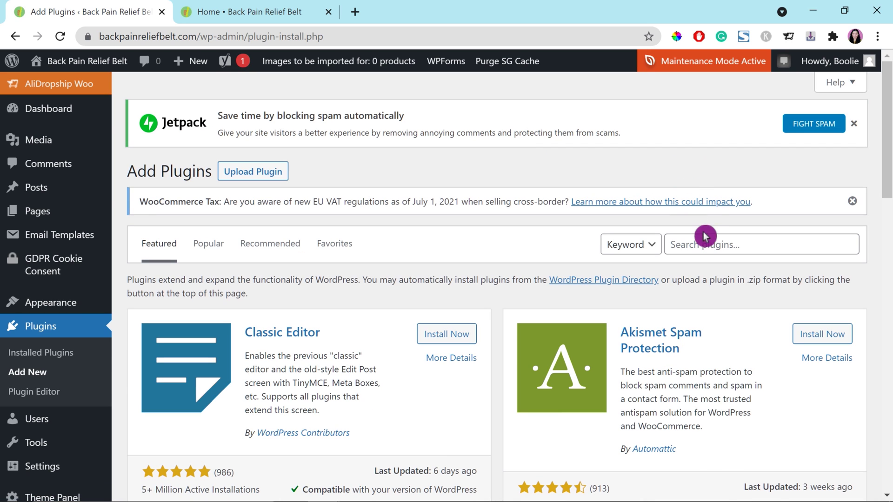
{"action": "left_click", "coordinate": [705, 237]}
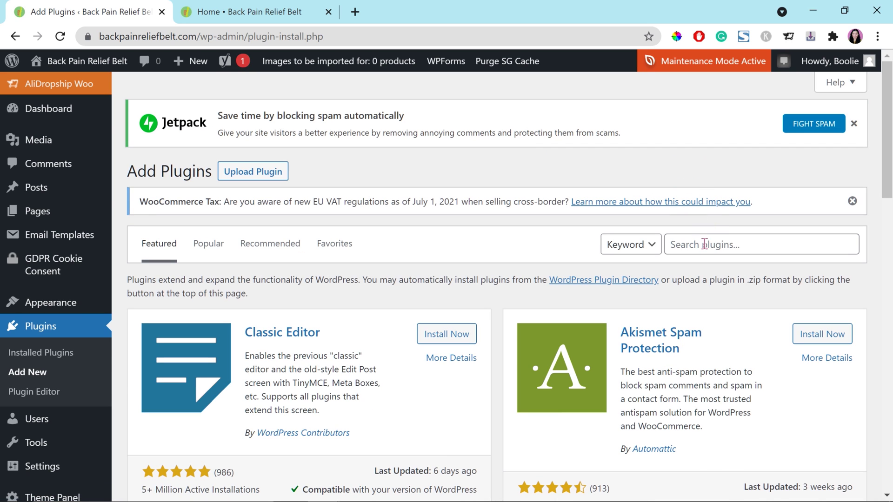
{"action": "type", "text": "tawk to "}
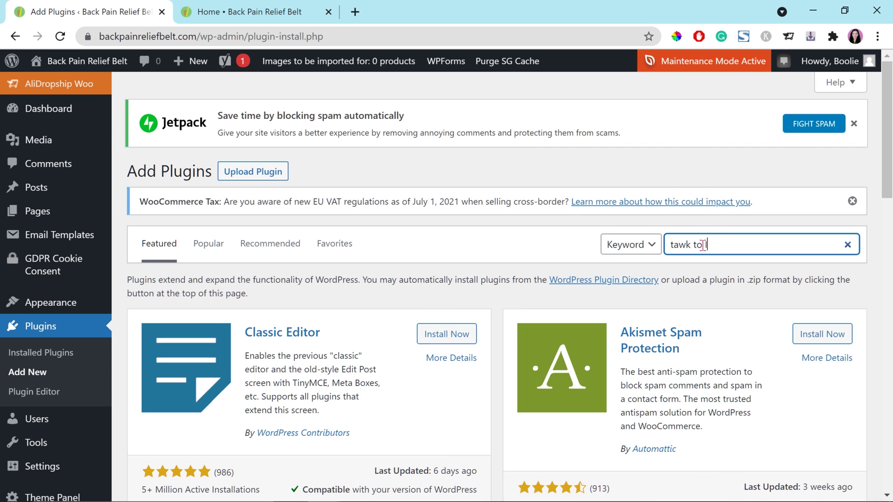
{"action": "type", "text": "live chat"}
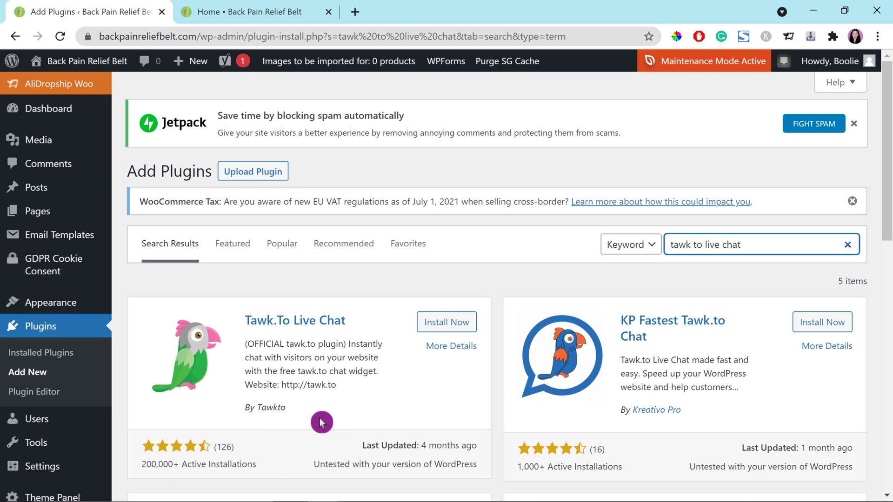
{"action": "left_click", "coordinate": [455, 326]}
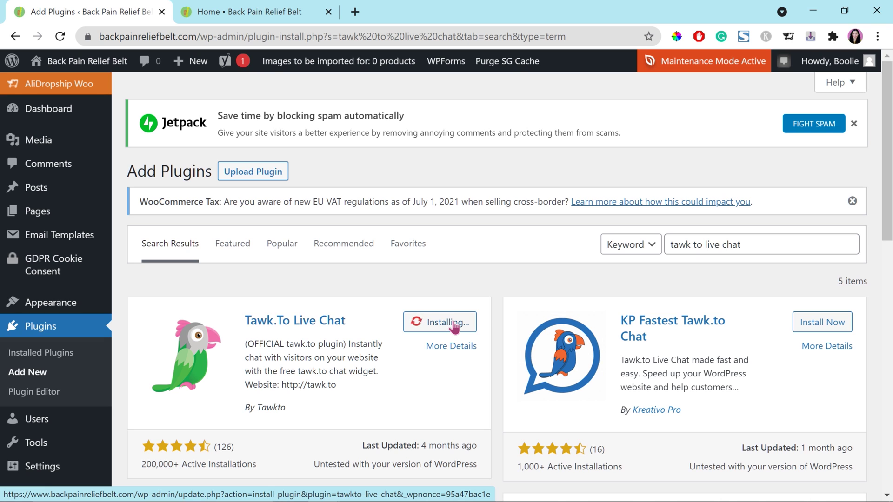
{"action": "left_click", "coordinate": [455, 325]}
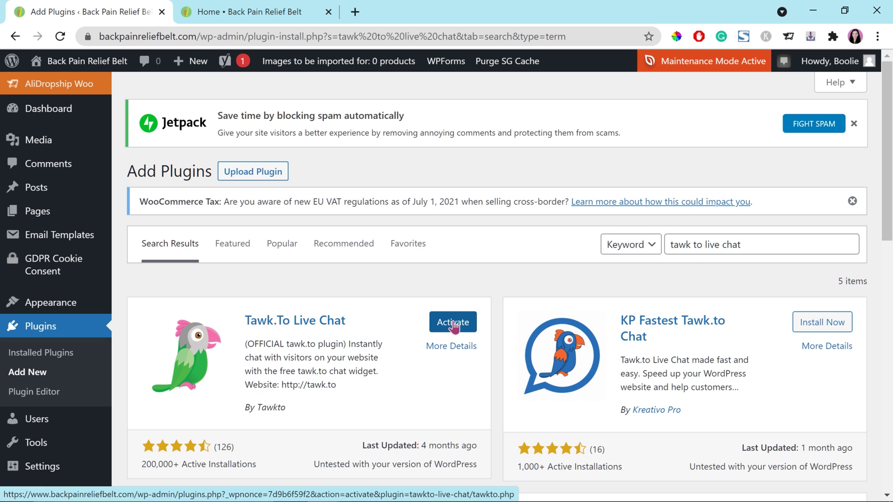
{"action": "left_click", "coordinate": [450, 324]}
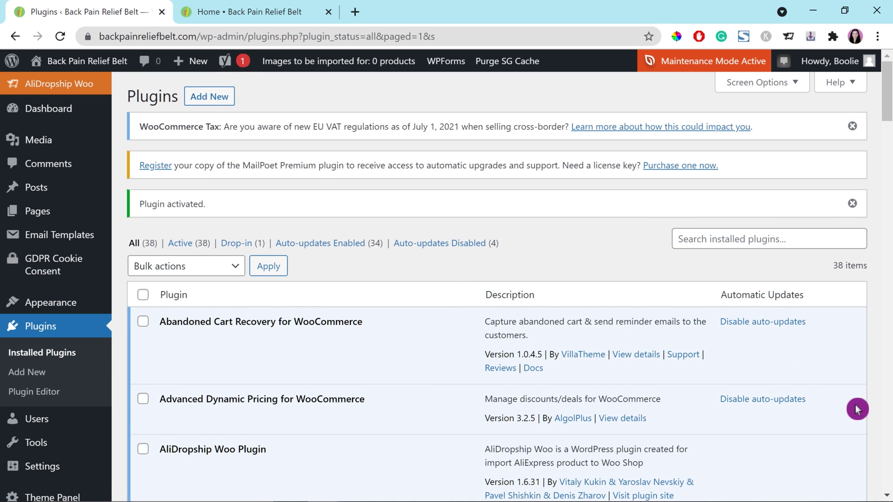
Step: Find Tawk.to Live Chat in the plugin list and enable its auto-updates
{"action": "scroll", "coordinate": [852, 410], "scroll_direction": "down", "scroll_amount": 8}
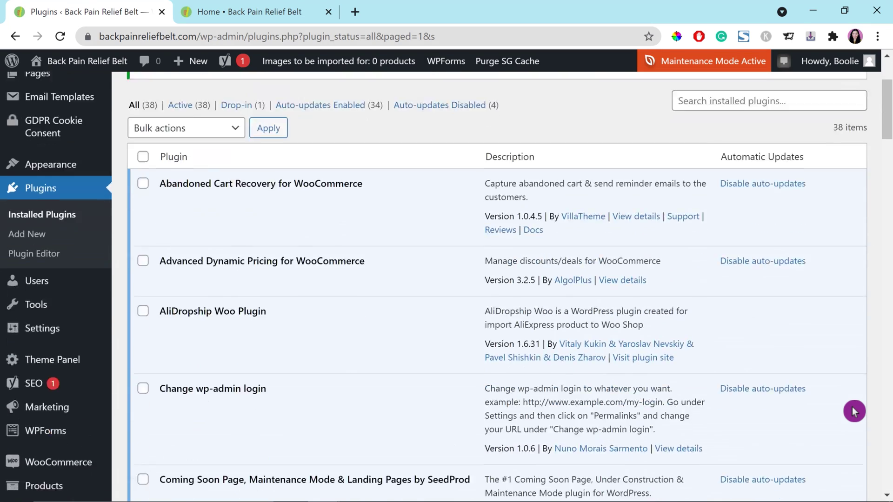
{"action": "scroll", "coordinate": [852, 410], "scroll_direction": "down", "scroll_amount": 12}
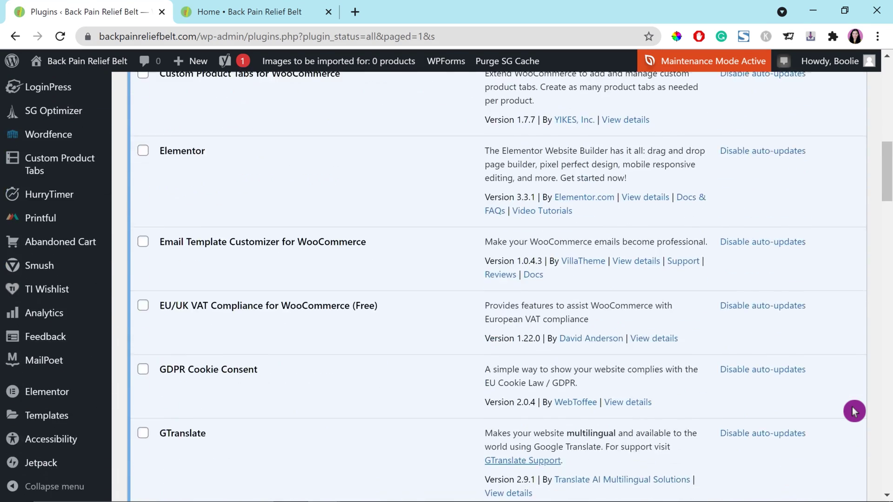
{"action": "scroll", "coordinate": [852, 411], "scroll_direction": "down", "scroll_amount": 1}
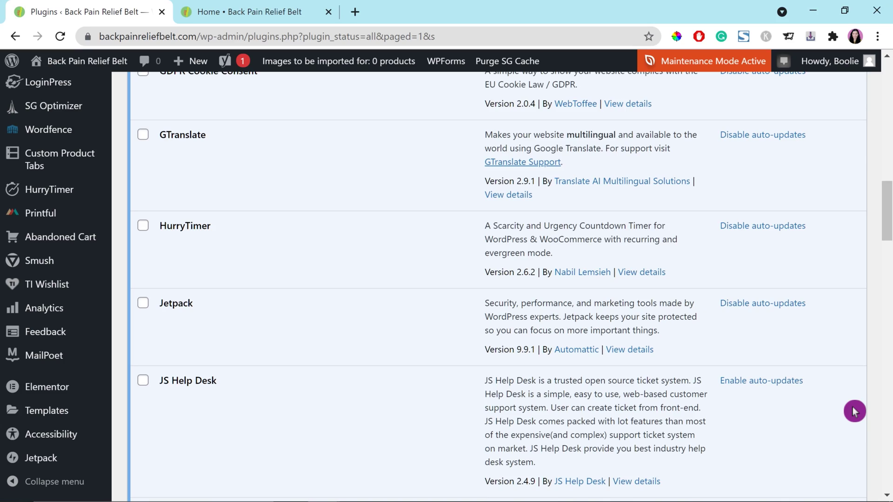
{"action": "scroll", "coordinate": [854, 411], "scroll_direction": "down", "scroll_amount": 8}
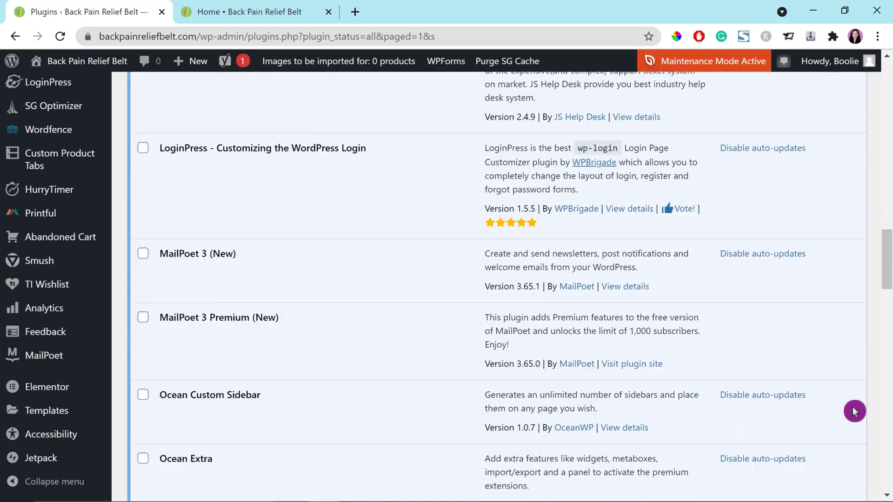
{"action": "scroll", "coordinate": [854, 411], "scroll_direction": "down", "scroll_amount": 11}
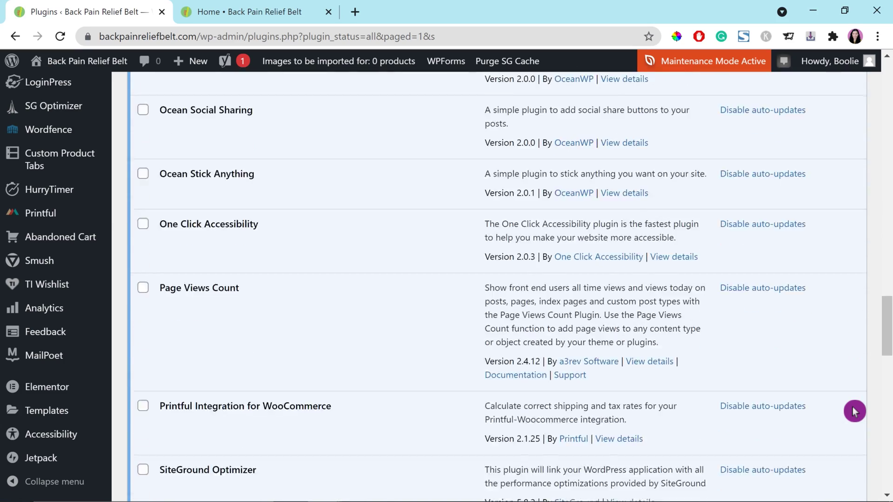
{"action": "scroll", "coordinate": [854, 411], "scroll_direction": "down", "scroll_amount": 7}
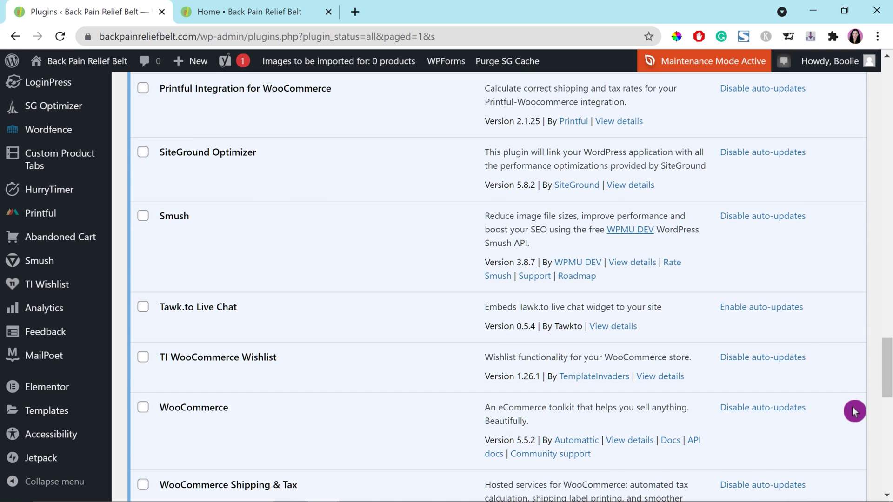
{"action": "left_click", "coordinate": [771, 310]}
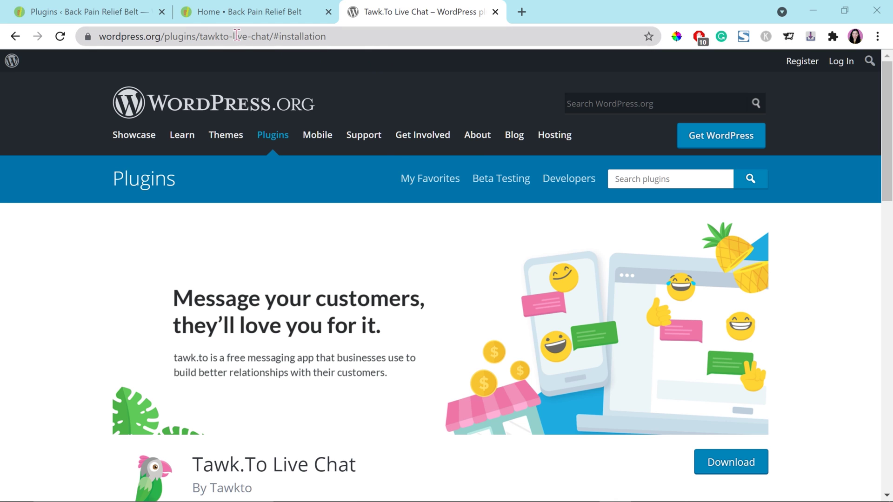
Step: Browse the plugin's Details, Reviews and Installation tabs on WordPress.org
{"action": "scroll", "coordinate": [417, 327], "scroll_direction": "down", "scroll_amount": 5}
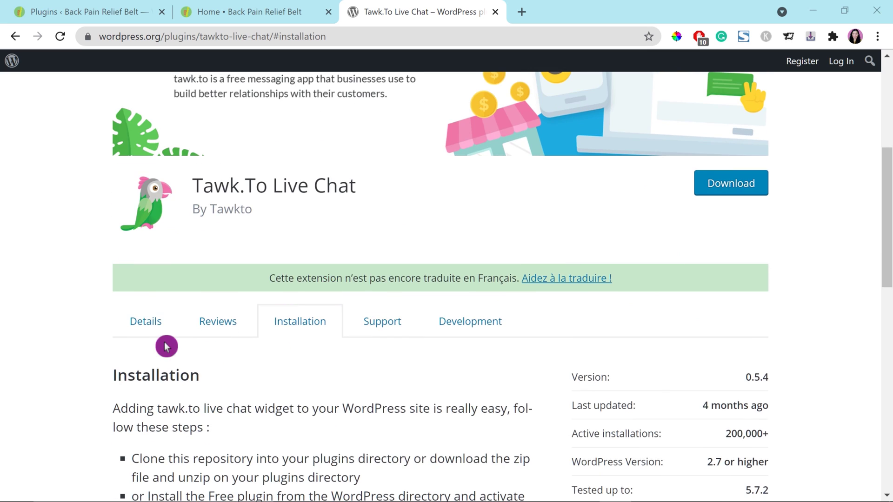
{"action": "left_click", "coordinate": [149, 329]}
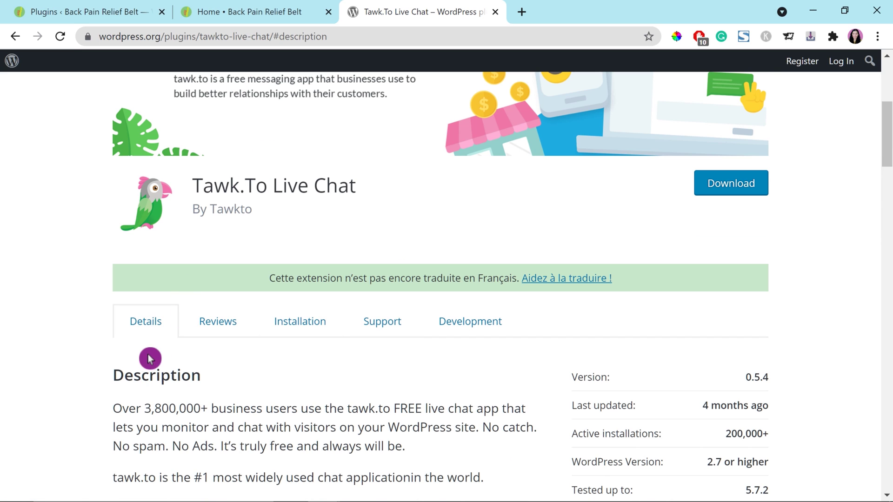
{"action": "left_click", "coordinate": [217, 328]}
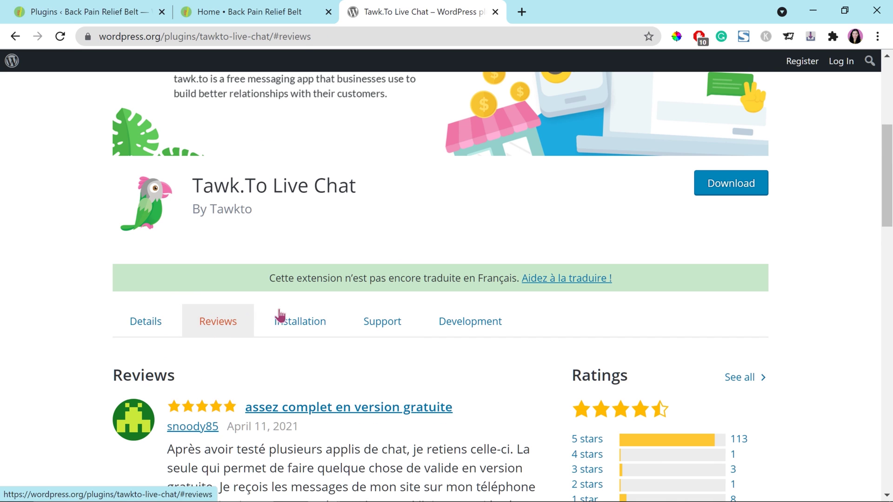
{"action": "left_click", "coordinate": [296, 321]}
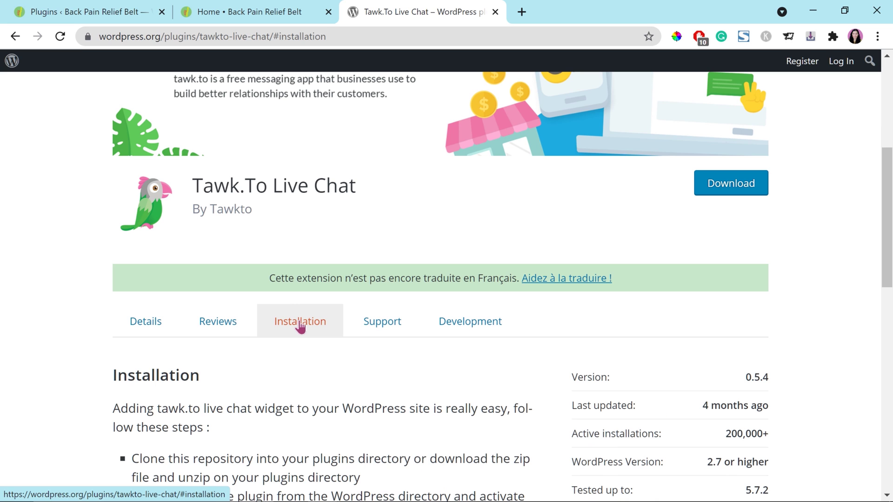
Step: Read the installation notes and follow the 'Create one for free here!' link to tawk.to
{"action": "scroll", "coordinate": [521, 403], "scroll_direction": "down", "scroll_amount": 2}
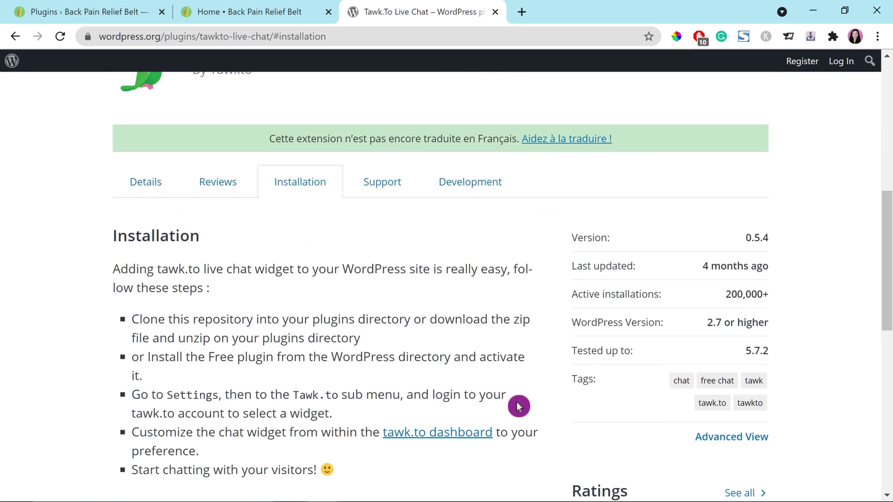
{"action": "scroll", "coordinate": [518, 406], "scroll_direction": "down", "scroll_amount": 1}
{"action": "scroll", "coordinate": [513, 410], "scroll_direction": "down", "scroll_amount": 1}
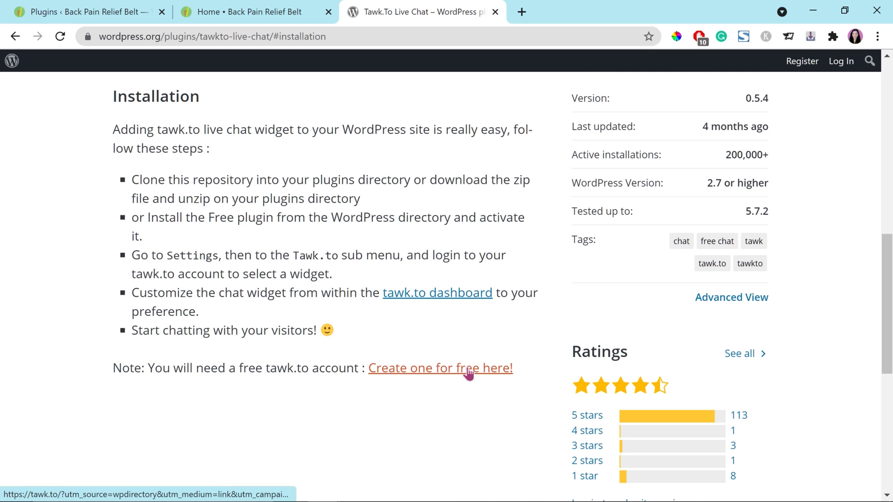
{"action": "left_click", "coordinate": [466, 372]}
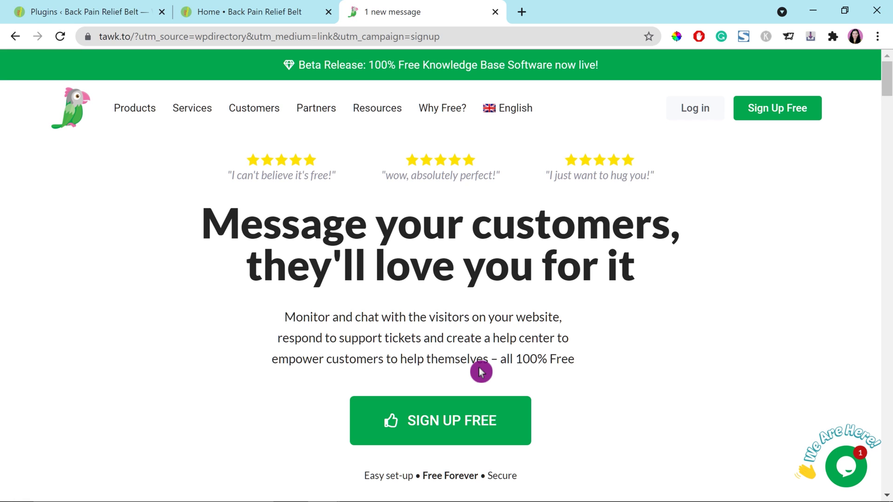
Step: Register a free tawk.to account with a name, e-mail address and password
{"action": "left_click", "coordinate": [463, 437]}
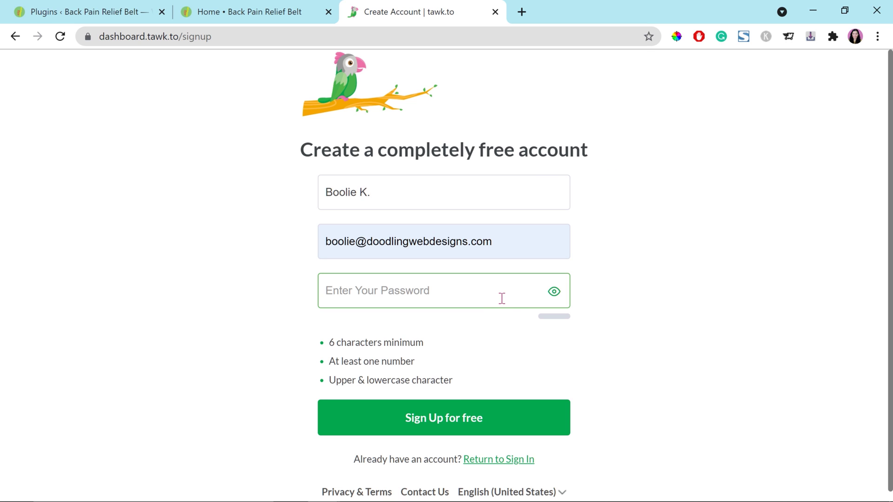
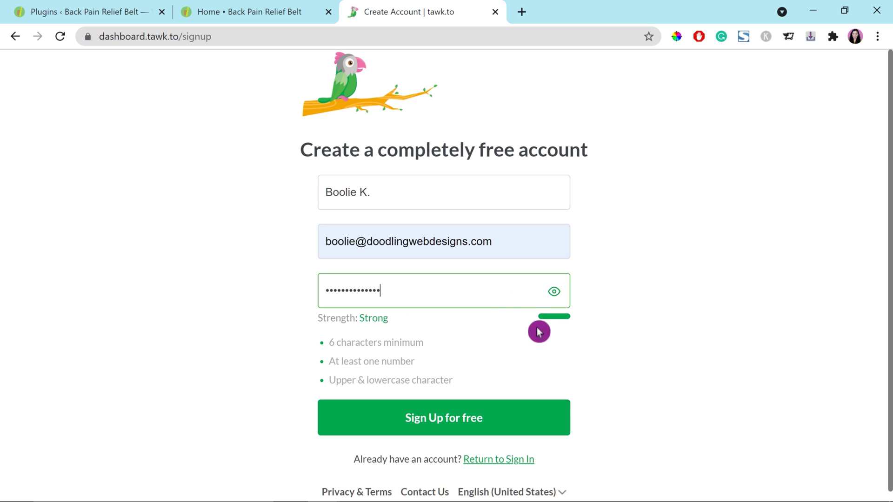
{"action": "left_click", "coordinate": [457, 430]}
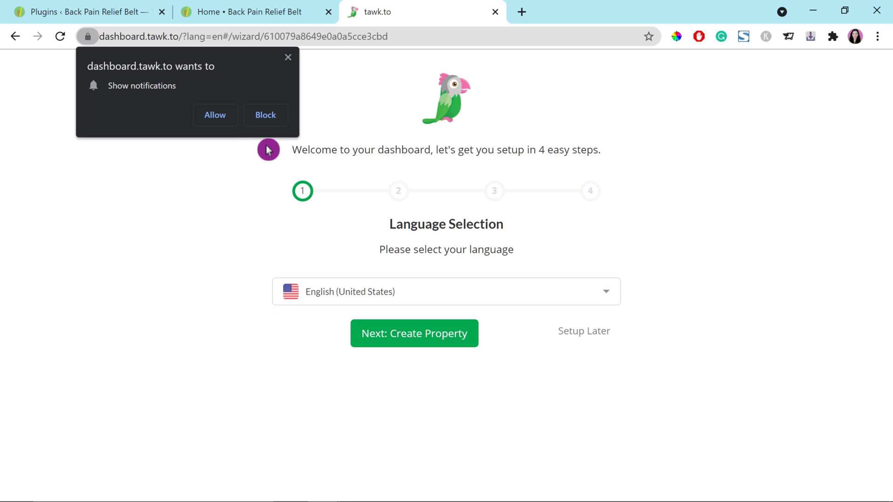
Step: Block notifications, keep English, and enter 'Back Pain Relief Belt' as the site name
{"action": "left_click", "coordinate": [261, 115]}
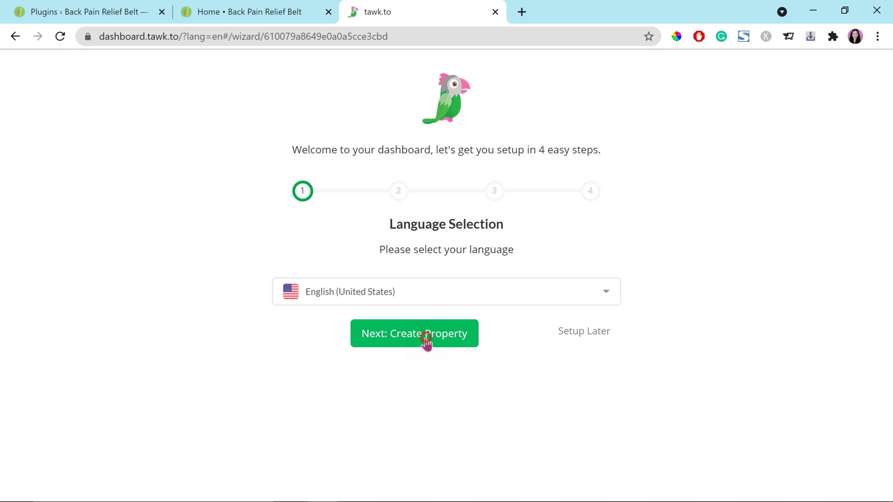
{"action": "left_click", "coordinate": [426, 343]}
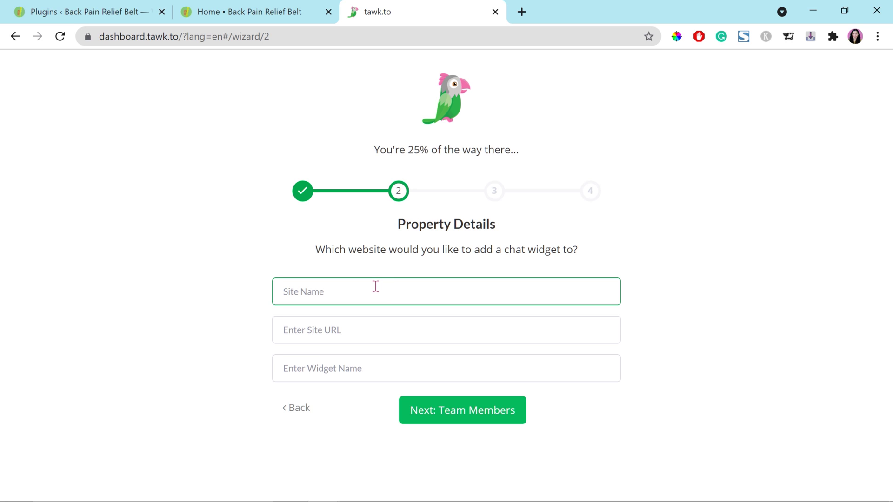
{"action": "left_click", "coordinate": [370, 287]}
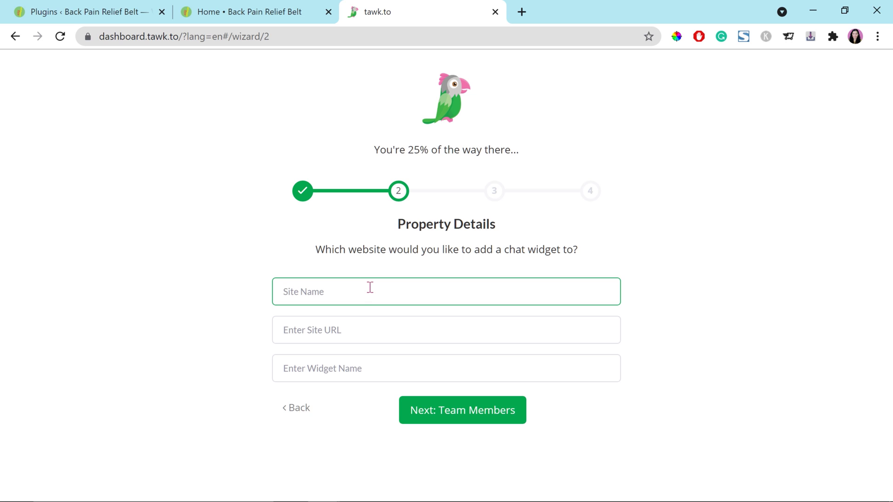
{"action": "type", "text": "Back Pain Relief Belt"}
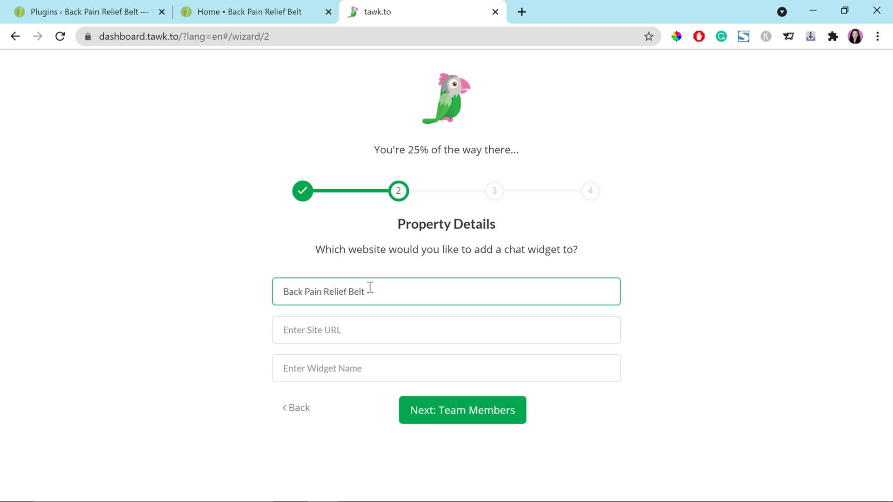
{"action": "key", "text": "Tab"}
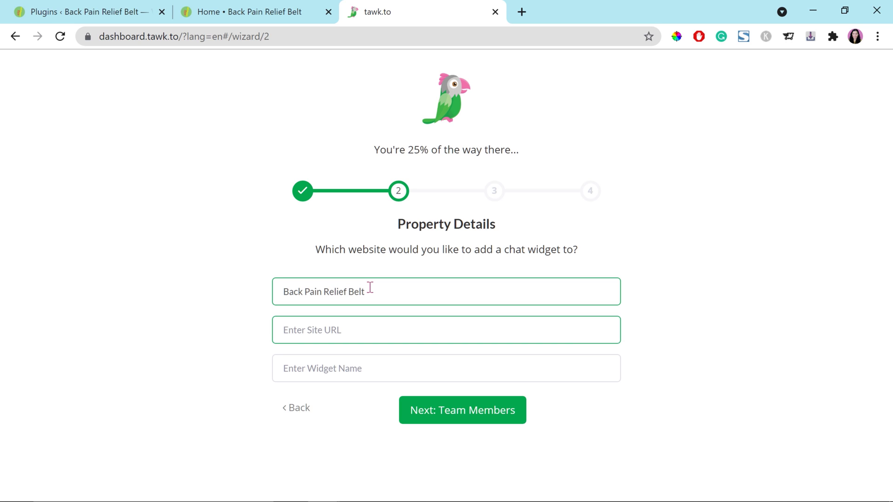
{"action": "left_click", "coordinate": [217, 11]}
{"action": "left_click_drag", "start_coordinate": [199, 36], "coordinate": [94, 37]}
{"action": "key", "text": "ctrl+c"}
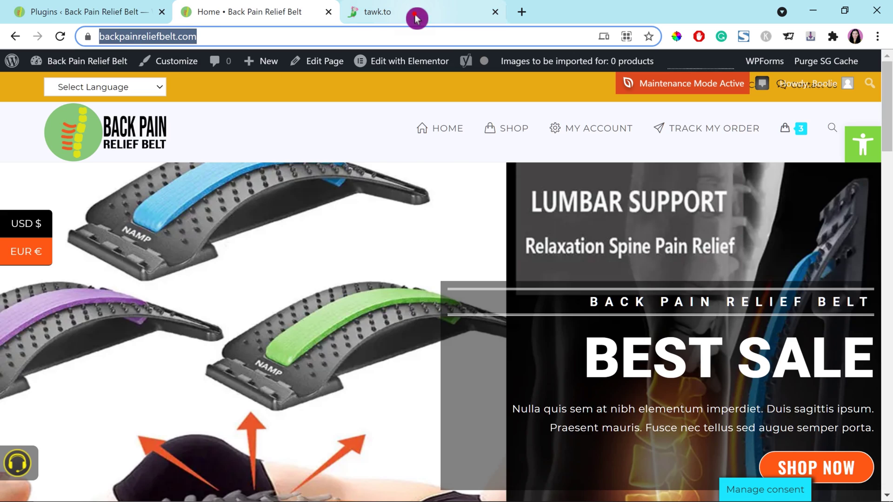
{"action": "left_click", "coordinate": [414, 18]}
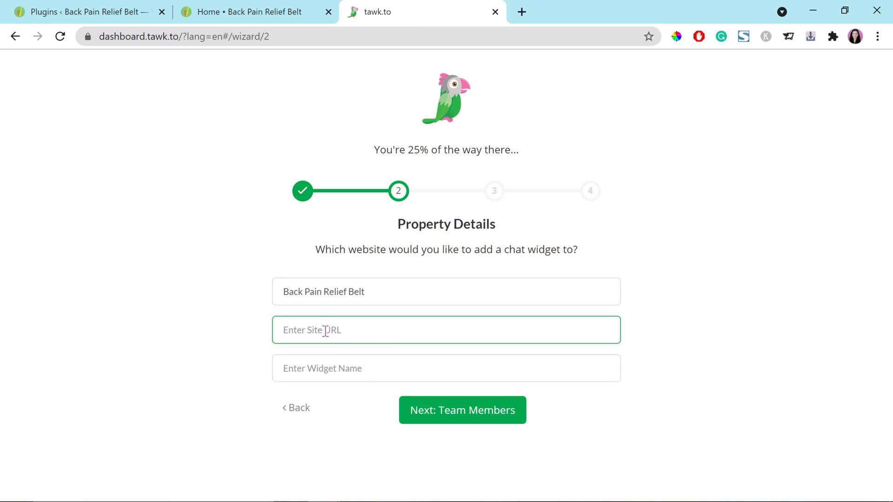
{"action": "key", "text": "ctrl+v"}
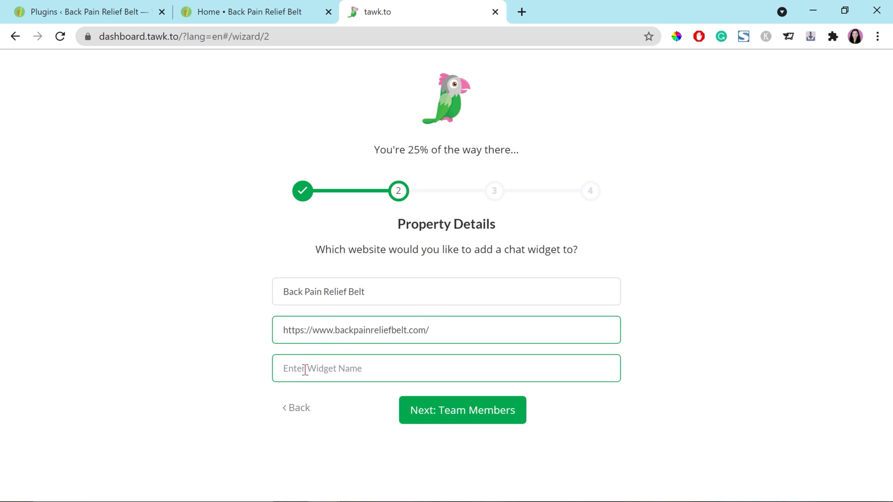
{"action": "left_click", "coordinate": [305, 370]}
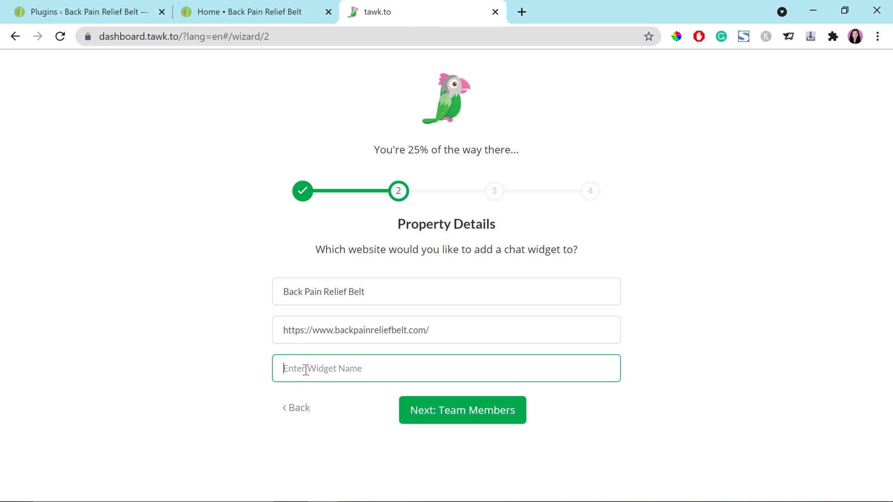
{"action": "type", "text": "Live Chat"}
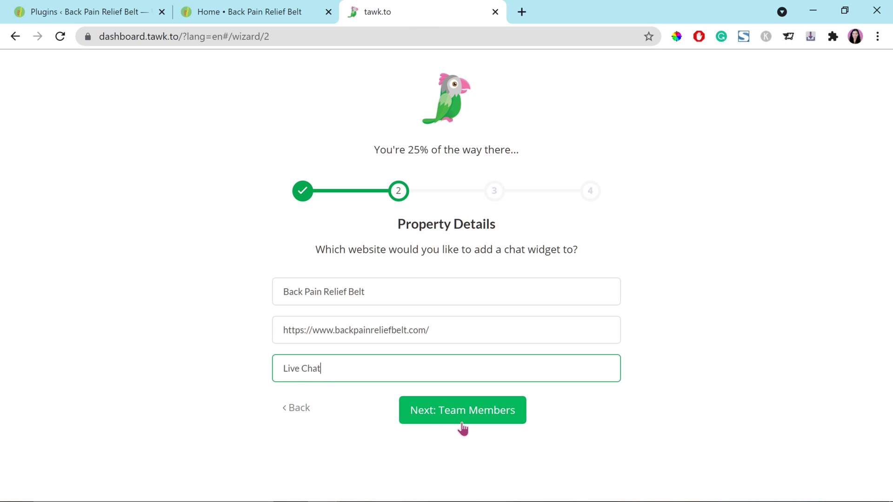
{"action": "left_click", "coordinate": [478, 415]}
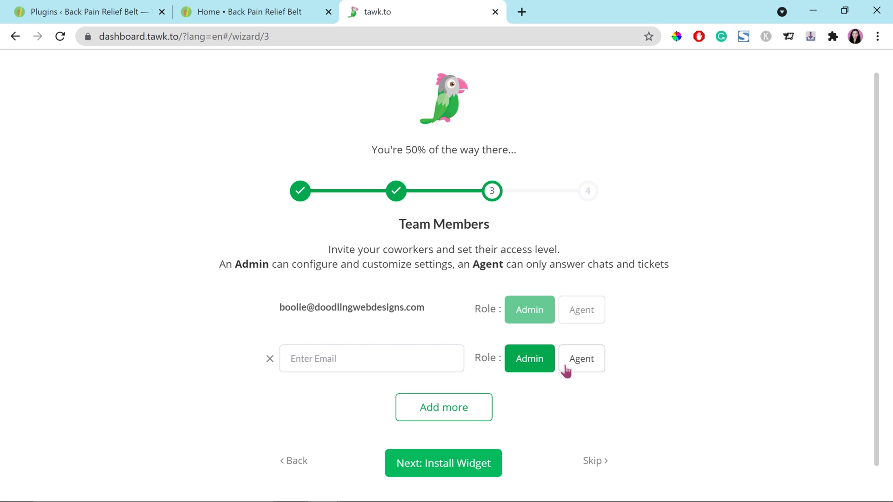
Step: Invite the support e-mail address as an Agent team member and proceed to Install Widget
{"action": "left_click", "coordinate": [345, 362]}
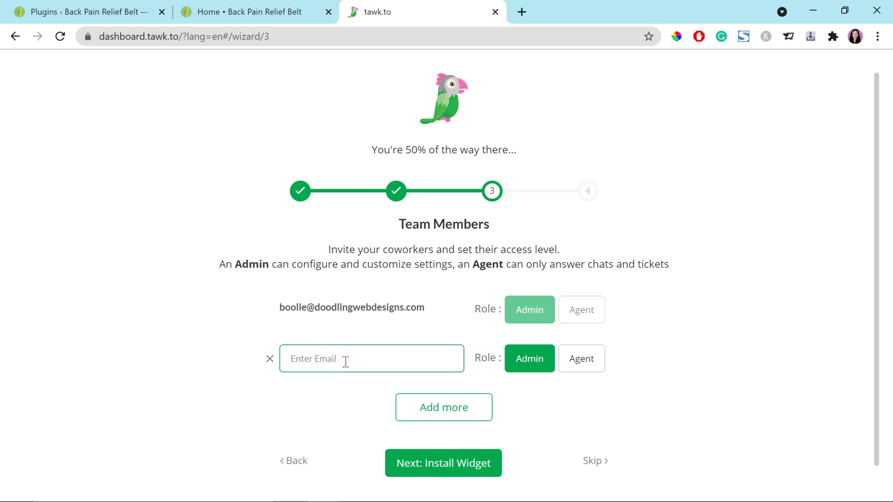
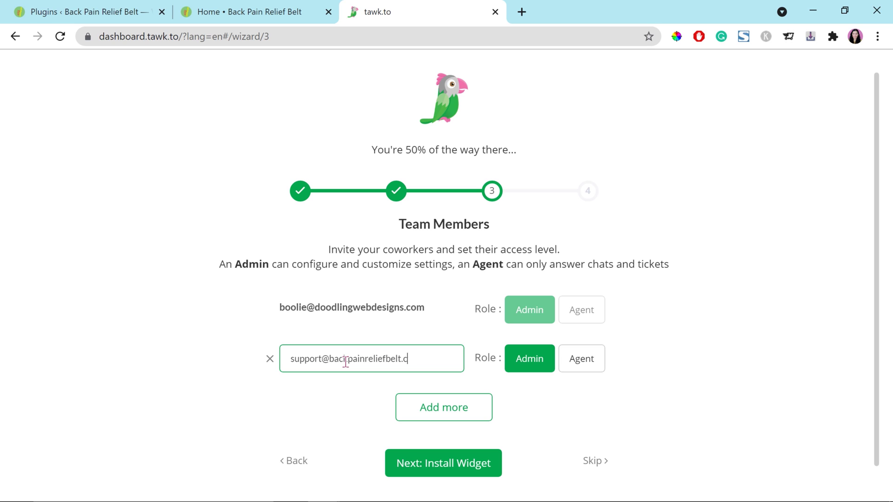
{"action": "left_click", "coordinate": [584, 364]}
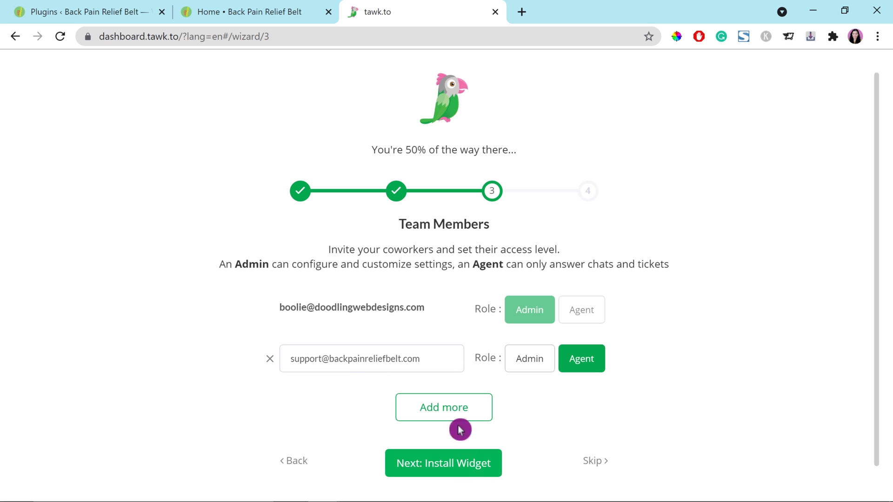
{"action": "left_click", "coordinate": [460, 466]}
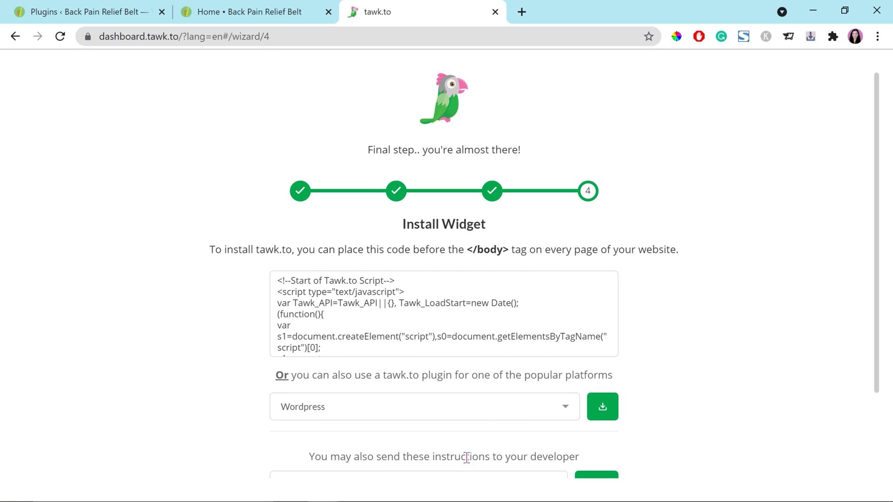
Step: Look over the Install Widget page and finish the setup wizard with Done
{"action": "scroll", "coordinate": [699, 387], "scroll_direction": "down", "scroll_amount": 1}
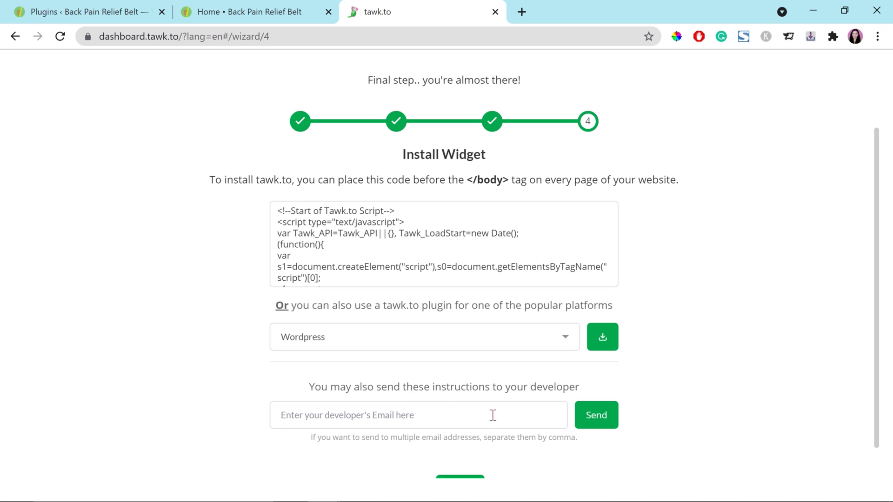
{"action": "scroll", "coordinate": [721, 403], "scroll_direction": "down", "scroll_amount": 1}
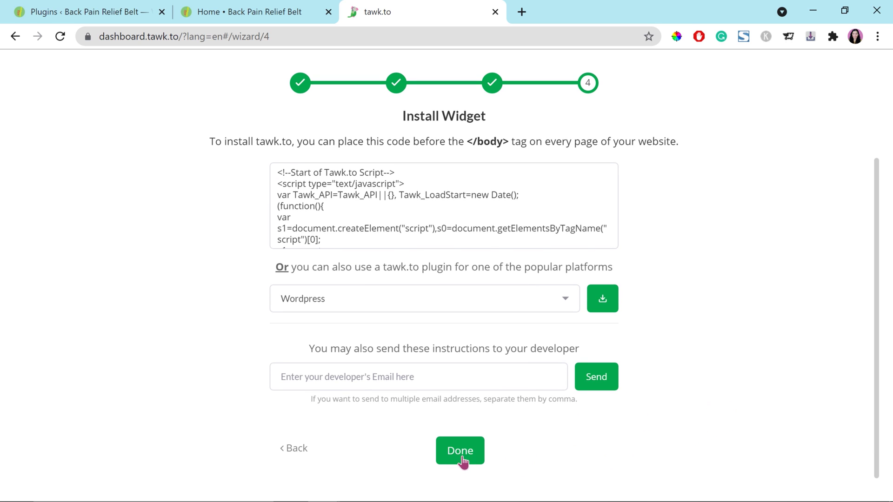
{"action": "left_click", "coordinate": [462, 461]}
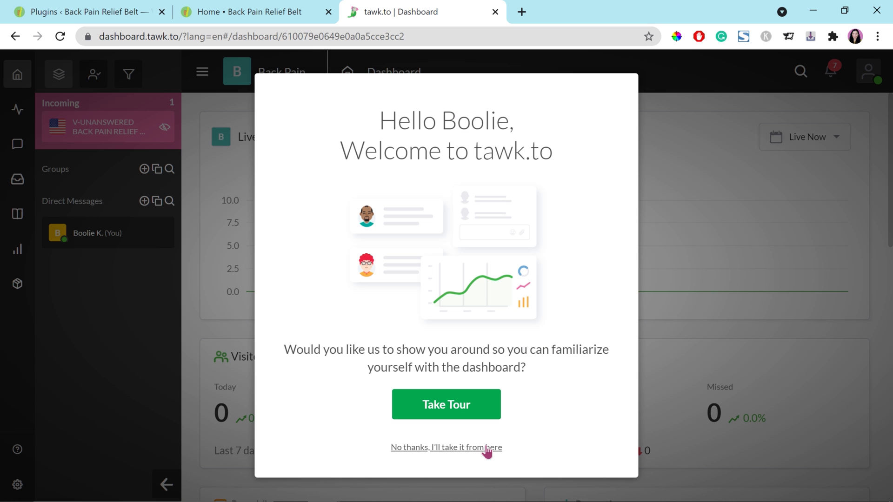
Step: Decline the dashboard welcome tour with "No thanks, I'll take it from here"
{"action": "left_click", "coordinate": [487, 449]}
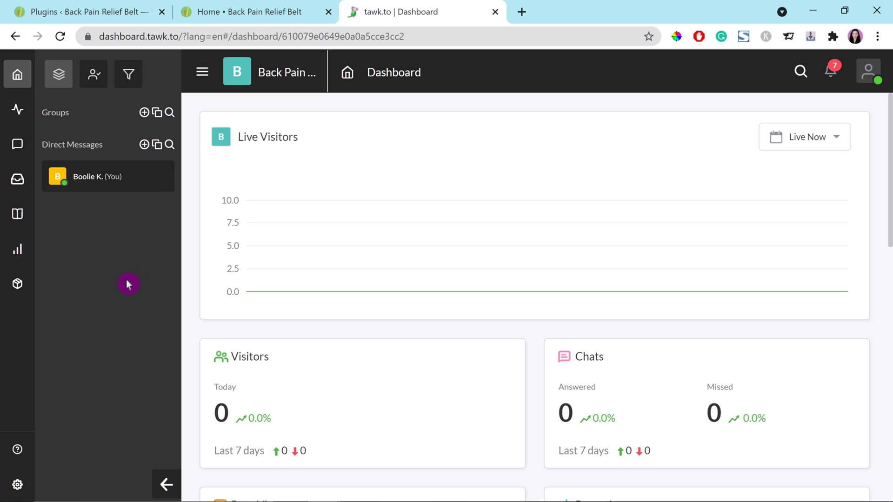
Step: Return to WordPress admin and open the Tawk.to page under Settings
{"action": "left_click", "coordinate": [121, 17]}
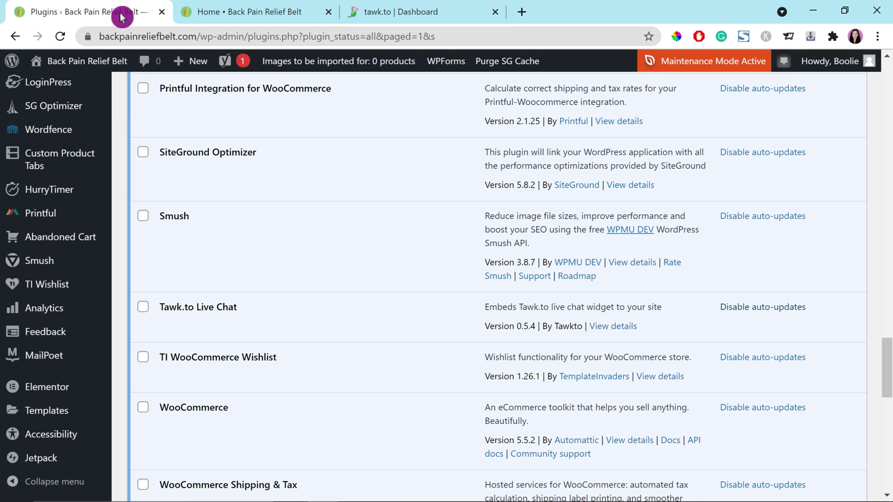
{"action": "scroll", "coordinate": [74, 166], "scroll_direction": "up", "scroll_amount": 1}
{"action": "mouse_move", "coordinate": [73, 172]}
{"action": "scroll", "coordinate": [73, 172], "scroll_direction": "up", "scroll_amount": 6}
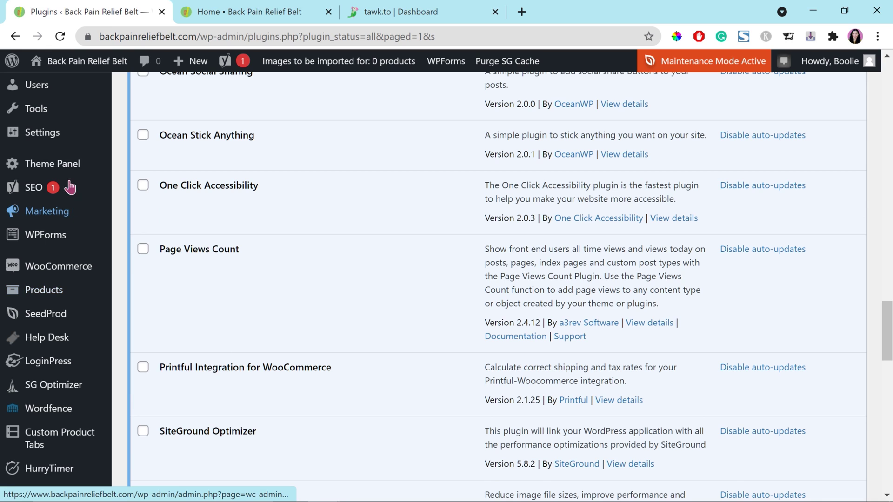
{"action": "mouse_move", "coordinate": [53, 133]}
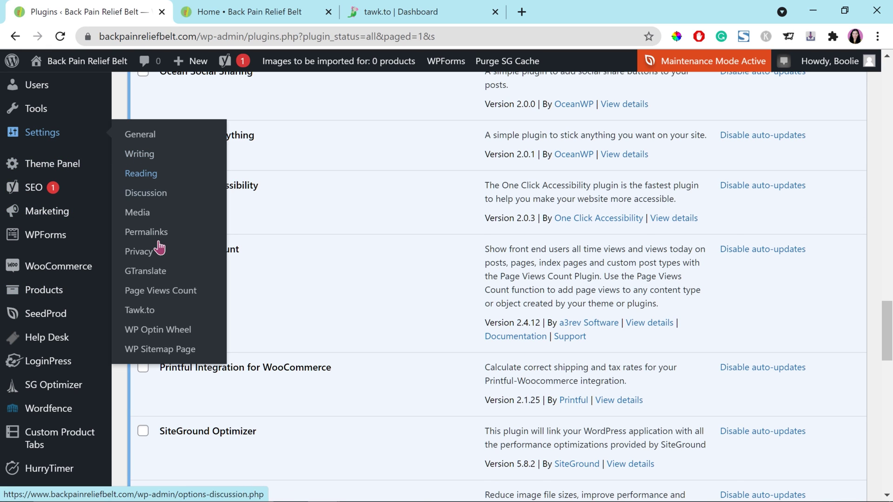
{"action": "left_click", "coordinate": [145, 314]}
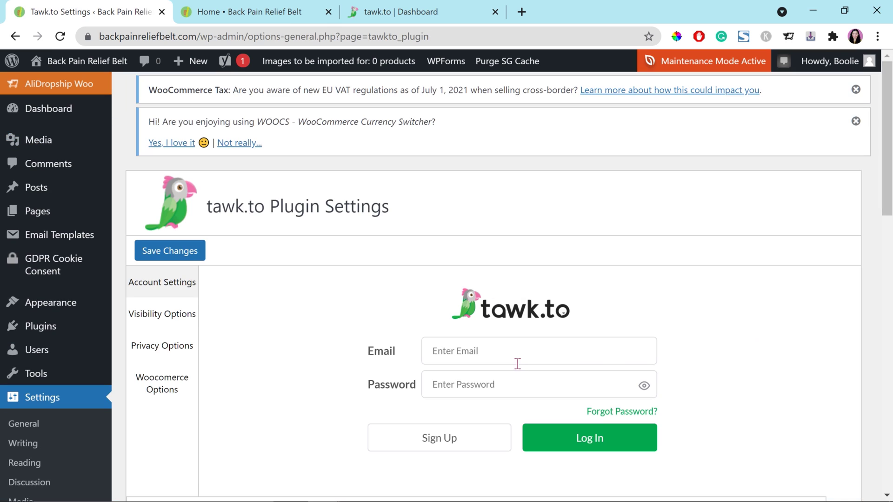
Step: Sign in to tawk.to, link the Back Pain Relief Belt property's Live Chat widget, and save
{"action": "left_click", "coordinate": [514, 382]}
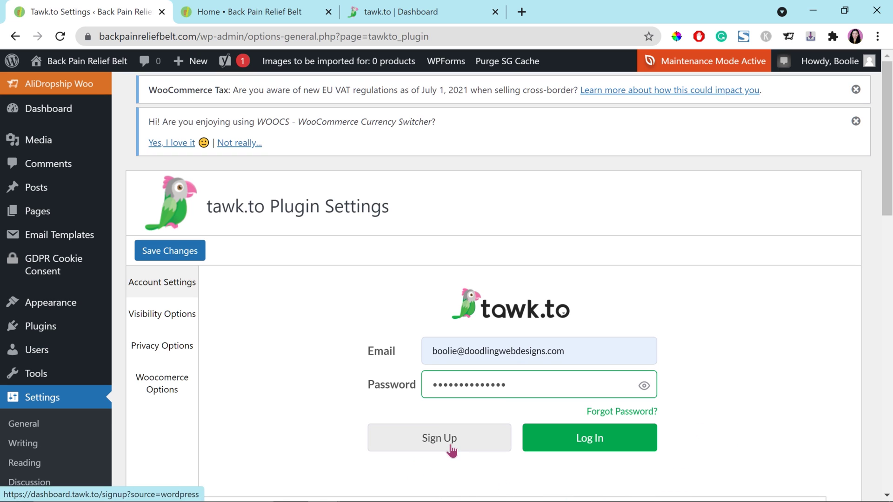
{"action": "left_click", "coordinate": [598, 447]}
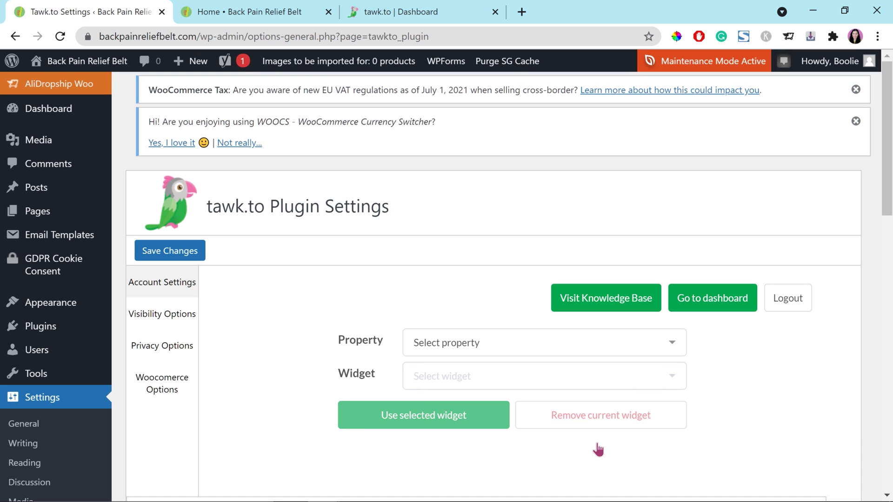
{"action": "left_click", "coordinate": [673, 344]}
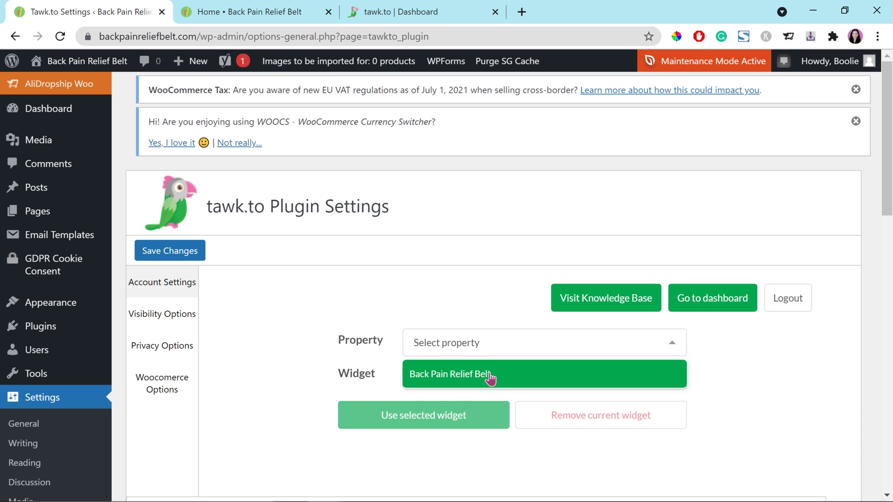
{"action": "left_click", "coordinate": [488, 377]}
{"action": "left_click", "coordinate": [672, 378]}
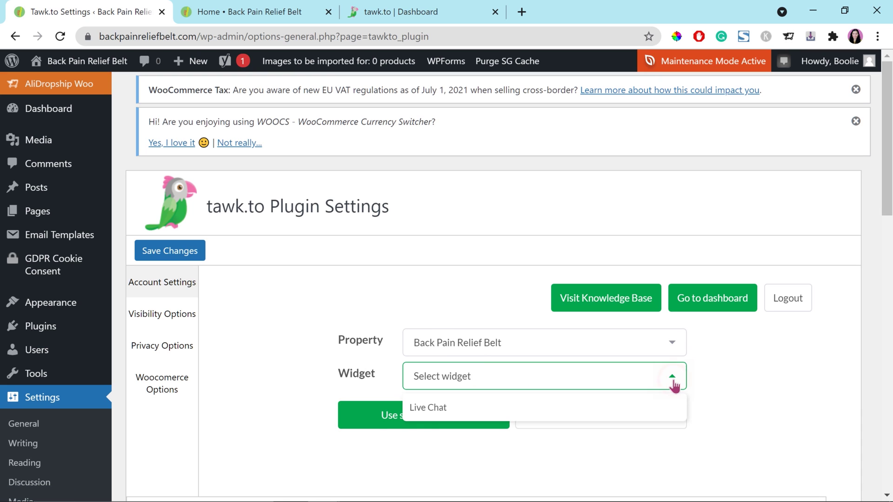
{"action": "left_click", "coordinate": [442, 409]}
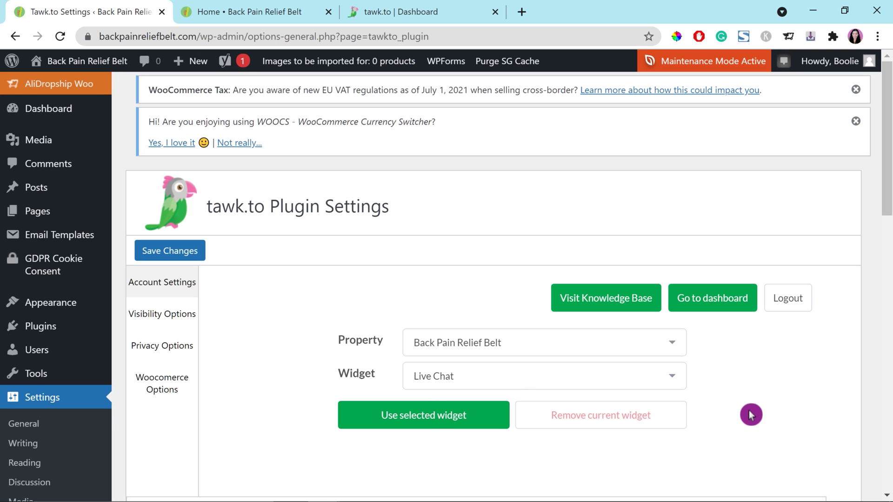
{"action": "left_click", "coordinate": [440, 419]}
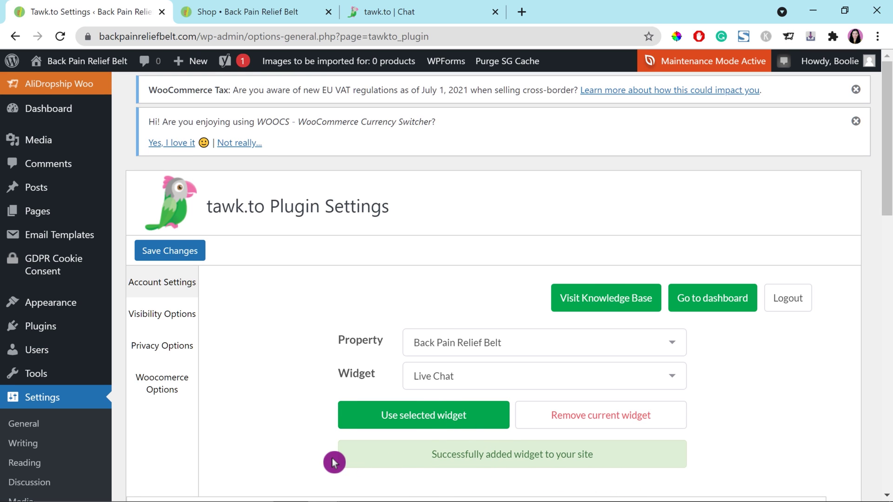
{"action": "scroll", "coordinate": [333, 462], "scroll_direction": "down", "scroll_amount": 2}
{"action": "left_click", "coordinate": [172, 445]}
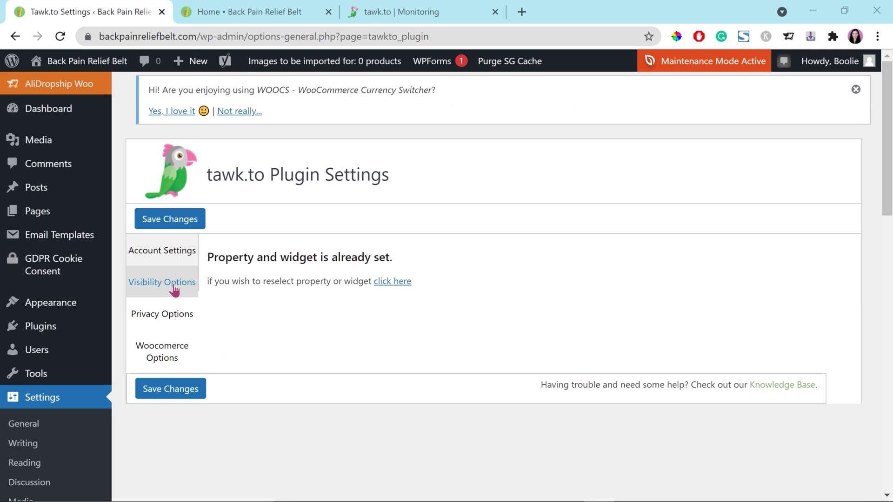
Step: Save the Visibility Options, then save the Privacy Options with visitor recognition enabled
{"action": "left_click", "coordinate": [174, 288]}
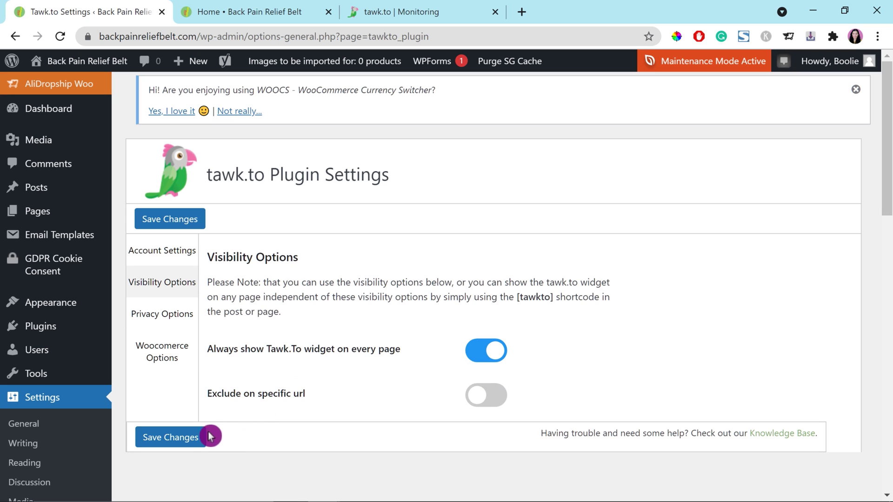
{"action": "left_click", "coordinate": [181, 441]}
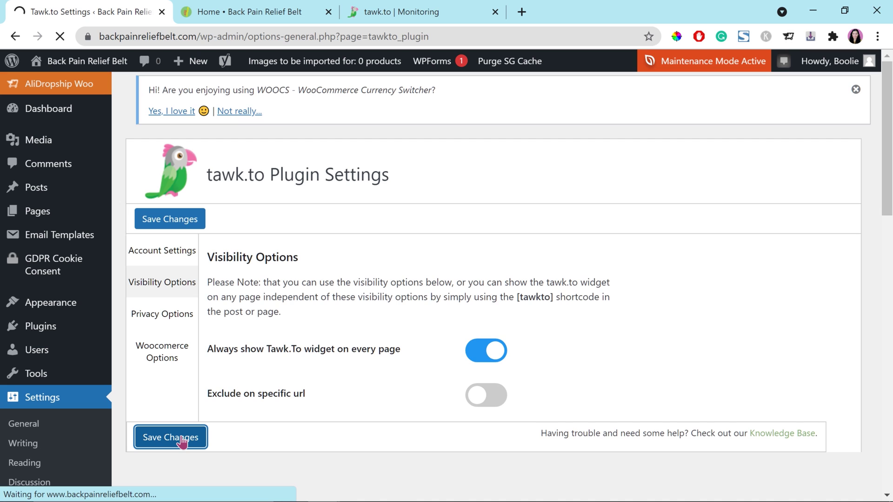
{"action": "left_click", "coordinate": [210, 422]}
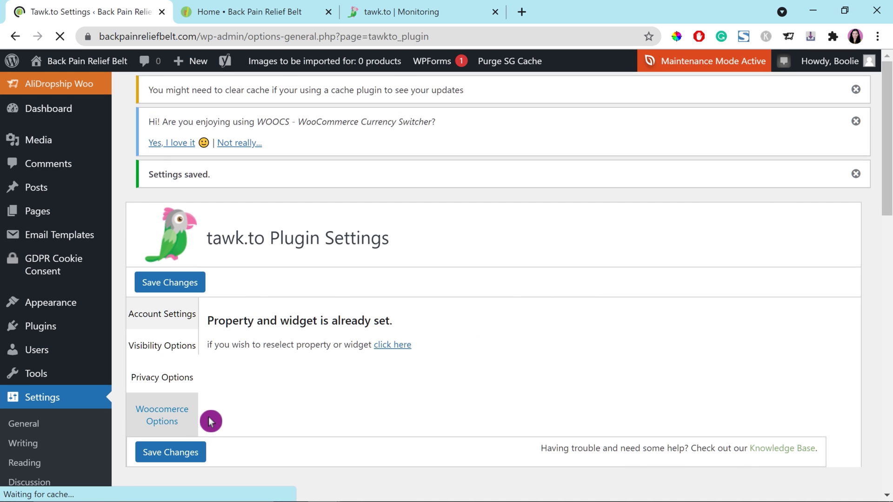
{"action": "left_click", "coordinate": [159, 377]}
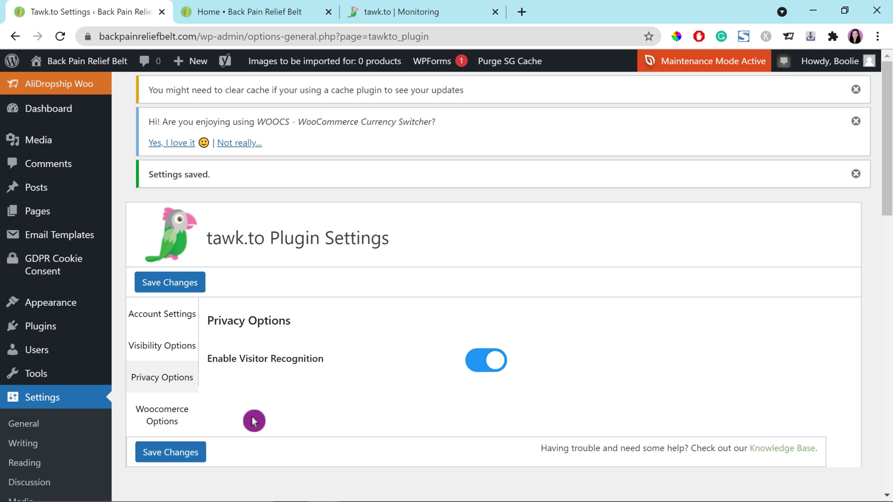
{"action": "left_click", "coordinate": [175, 456]}
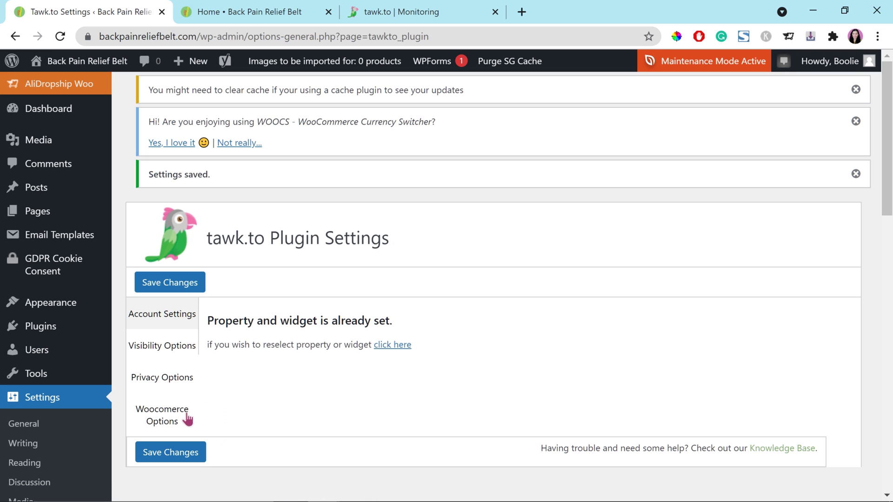
Step: Turn on the widget for Shop, category, single product and tag pages, and save
{"action": "left_click", "coordinate": [165, 421]}
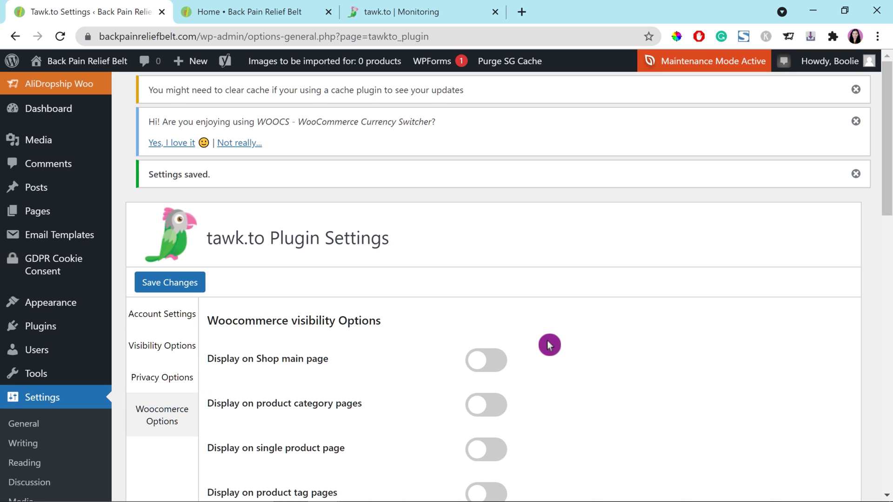
{"action": "scroll", "coordinate": [553, 345], "scroll_direction": "down", "scroll_amount": 1}
{"action": "scroll", "coordinate": [564, 347], "scroll_direction": "down", "scroll_amount": 1}
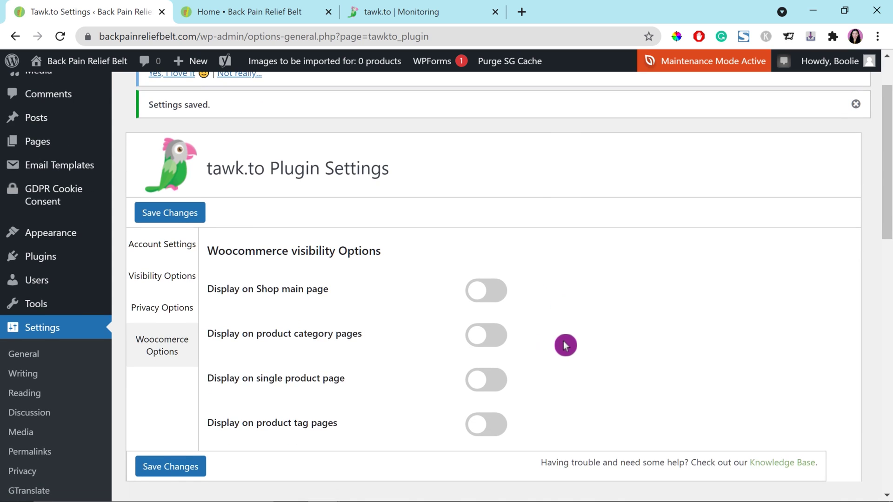
{"action": "left_click", "coordinate": [493, 296]}
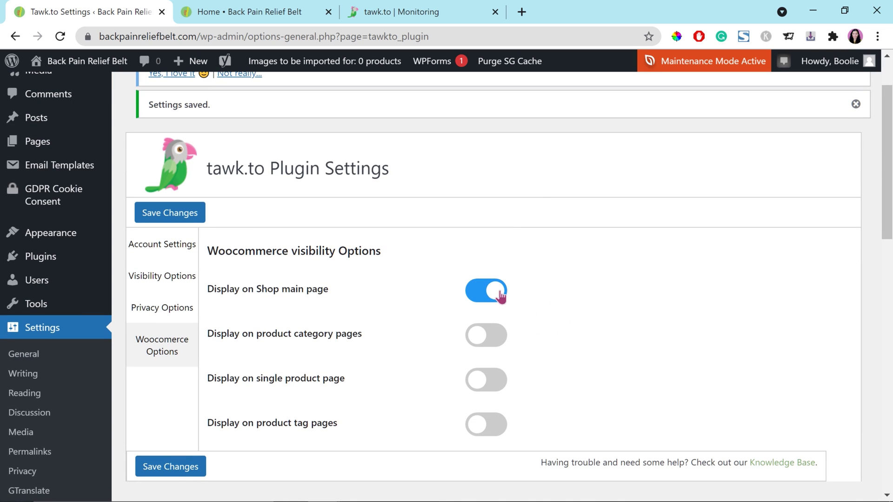
{"action": "left_click", "coordinate": [494, 344]}
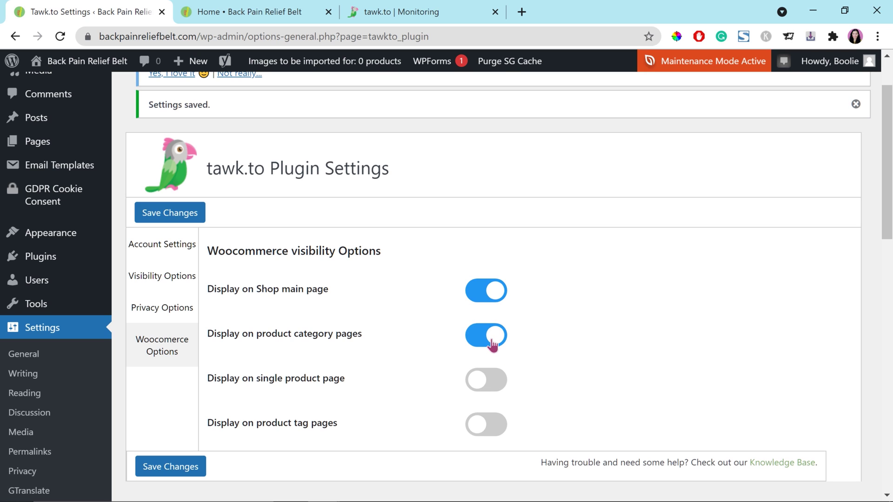
{"action": "left_click", "coordinate": [490, 388]}
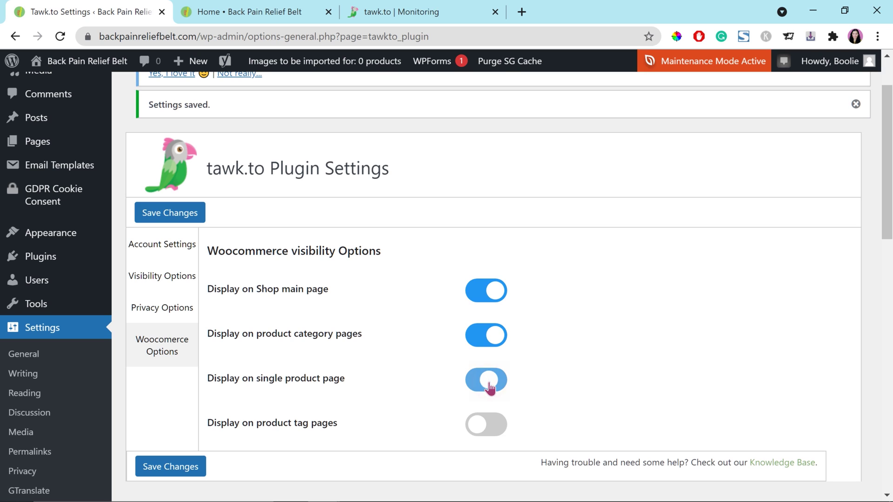
{"action": "left_click", "coordinate": [485, 427]}
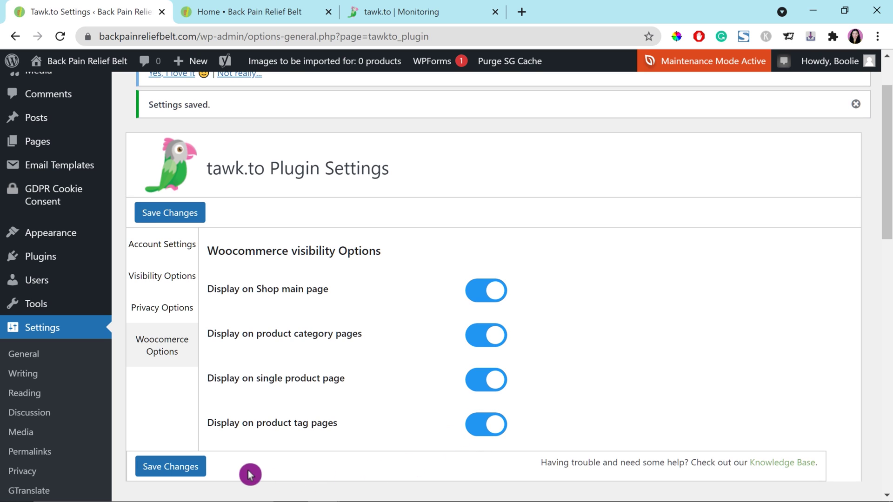
{"action": "left_click", "coordinate": [178, 468]}
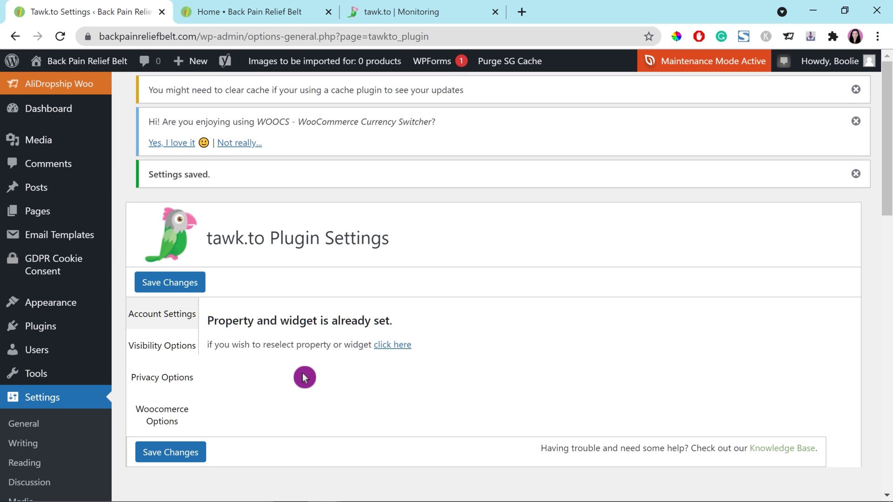
{"action": "left_click", "coordinate": [270, 13]}
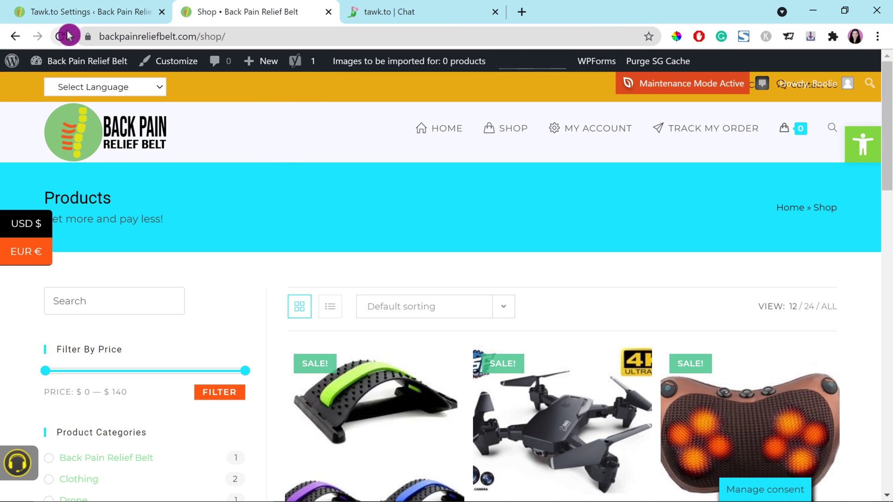
Step: Browse from the store home page via Shop to the Unisex Heavy Blend™ Hooded Sweatshirt page
{"action": "left_click", "coordinate": [126, 132]}
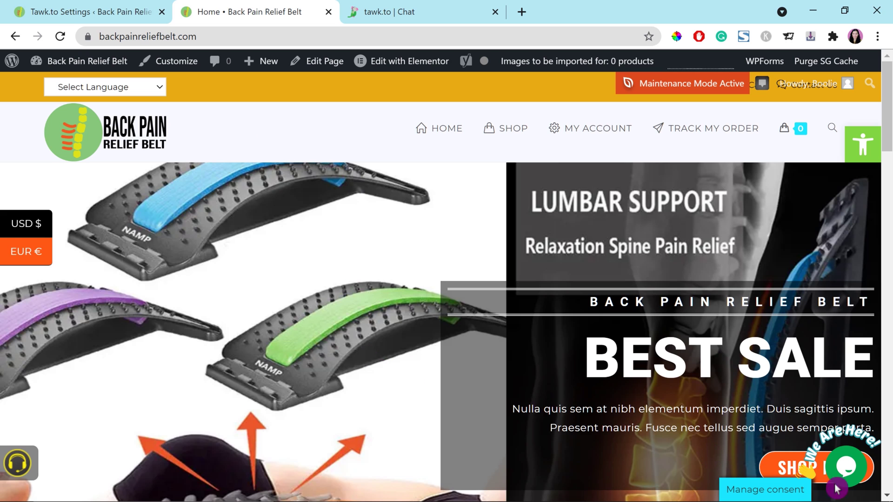
{"action": "scroll", "coordinate": [852, 477], "scroll_direction": "down", "scroll_amount": 10}
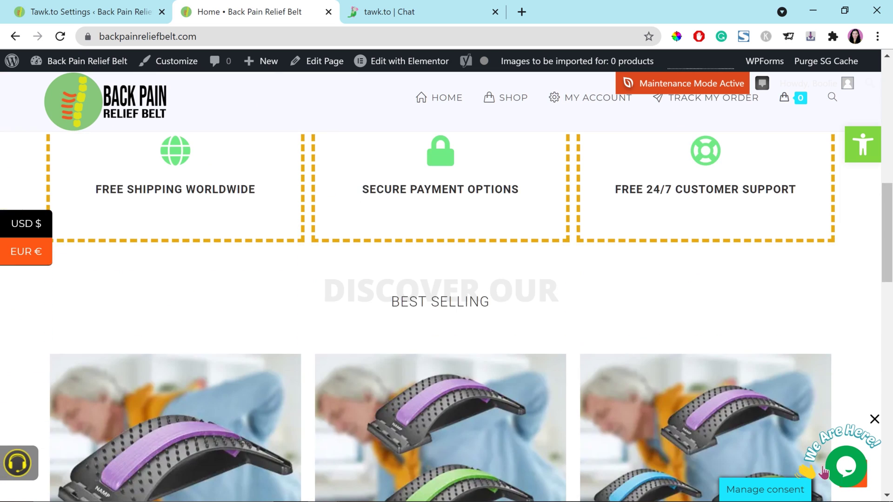
{"action": "scroll", "coordinate": [823, 472], "scroll_direction": "down", "scroll_amount": 7}
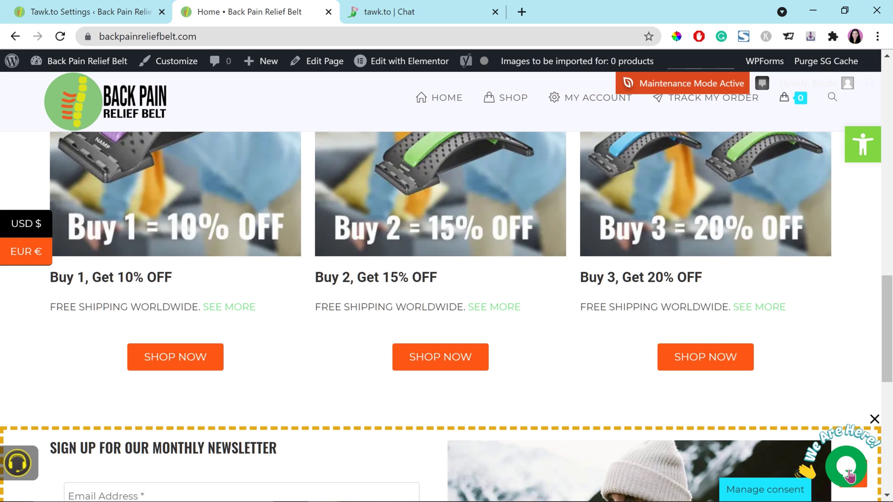
{"action": "left_click", "coordinate": [511, 104]}
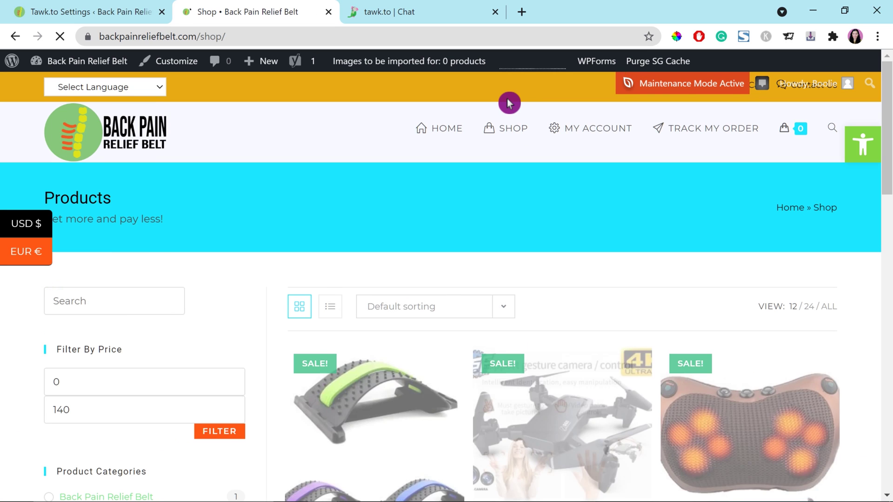
{"action": "scroll", "coordinate": [851, 421], "scroll_direction": "down", "scroll_amount": 7}
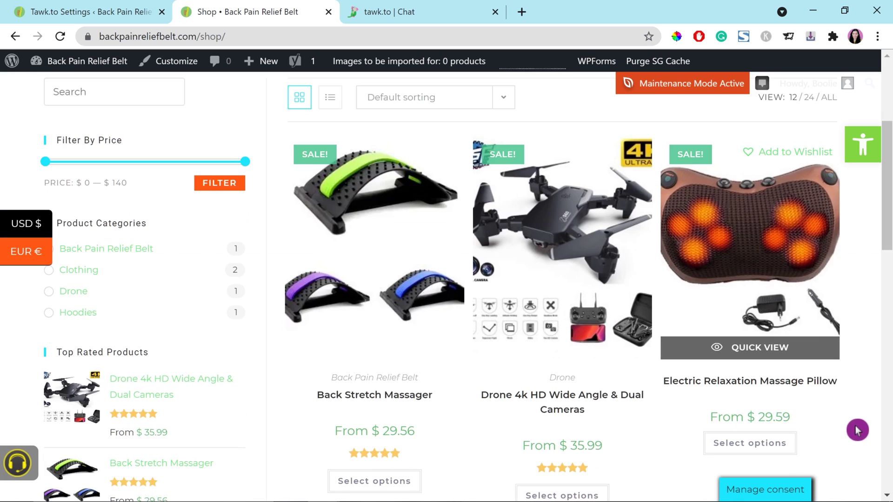
{"action": "scroll", "coordinate": [845, 407], "scroll_direction": "down", "scroll_amount": 4}
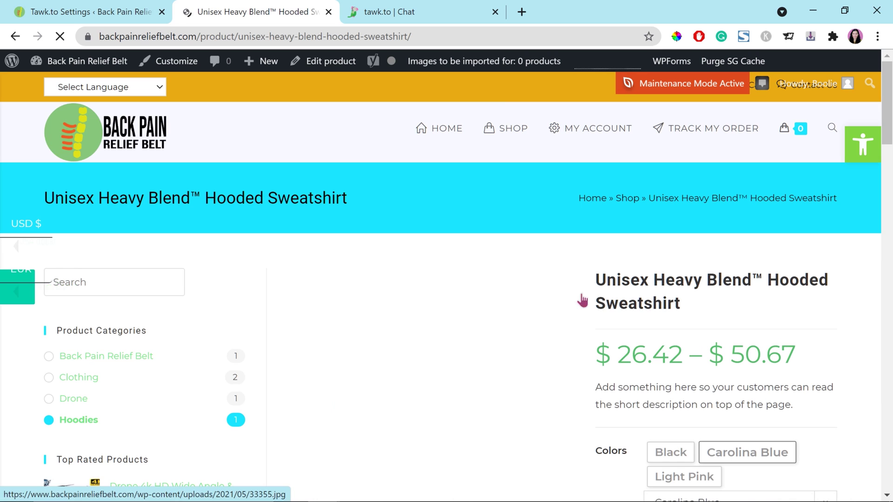
{"action": "left_click", "coordinate": [784, 344]}
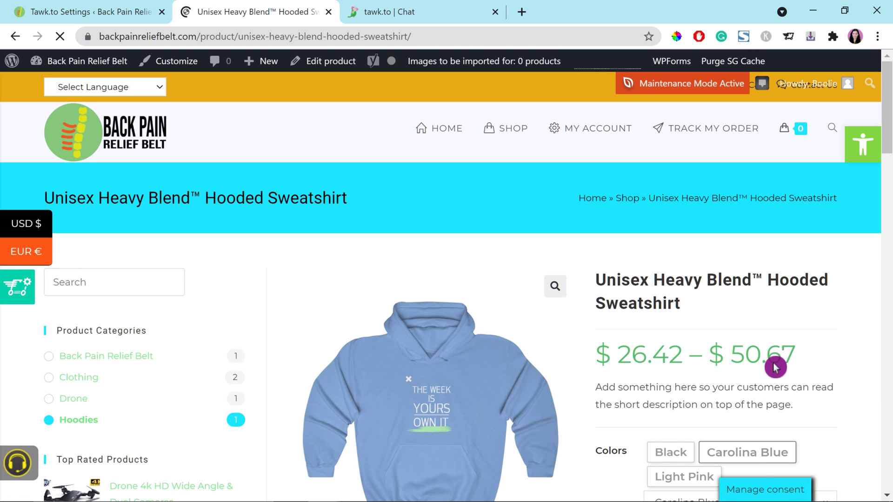
{"action": "left_click", "coordinate": [841, 398]}
{"action": "scroll", "coordinate": [853, 412], "scroll_direction": "down", "scroll_amount": 5}
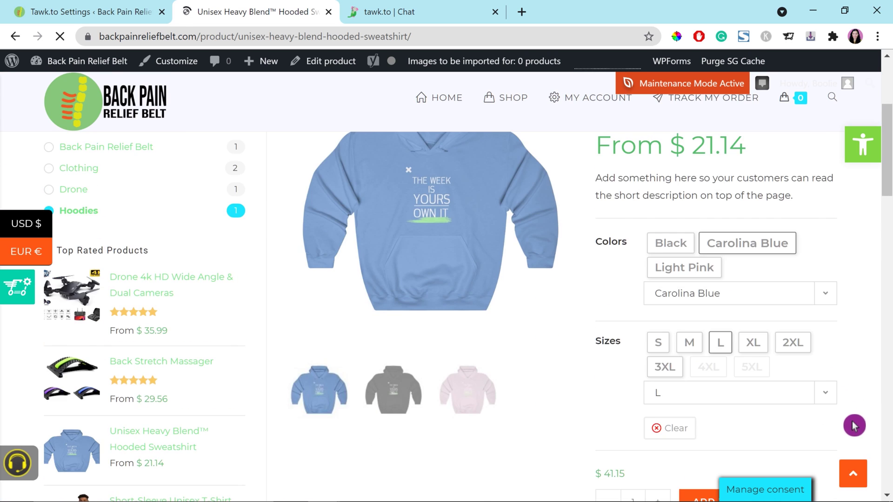
{"action": "scroll", "coordinate": [857, 421], "scroll_direction": "down", "scroll_amount": 6}
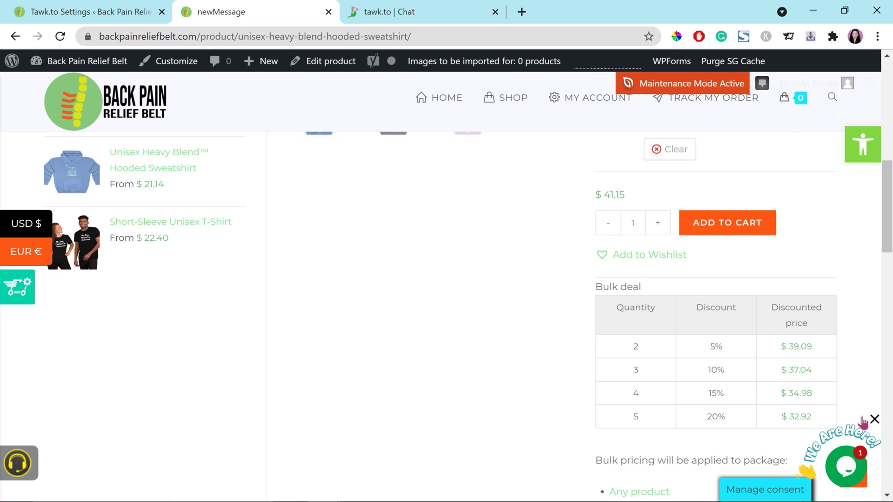
Step: Open the Customer Support conversation in the chat bubble and send 'Hi'
{"action": "left_click", "coordinate": [846, 469]}
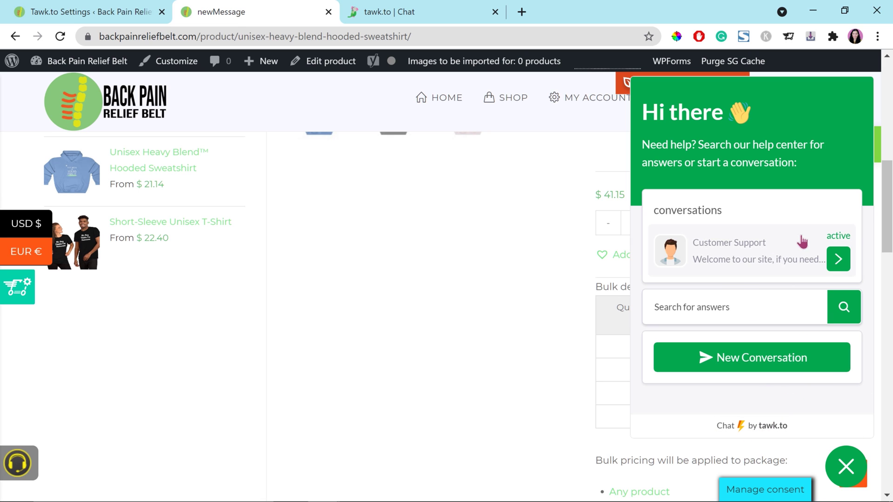
{"action": "left_click", "coordinate": [837, 261]}
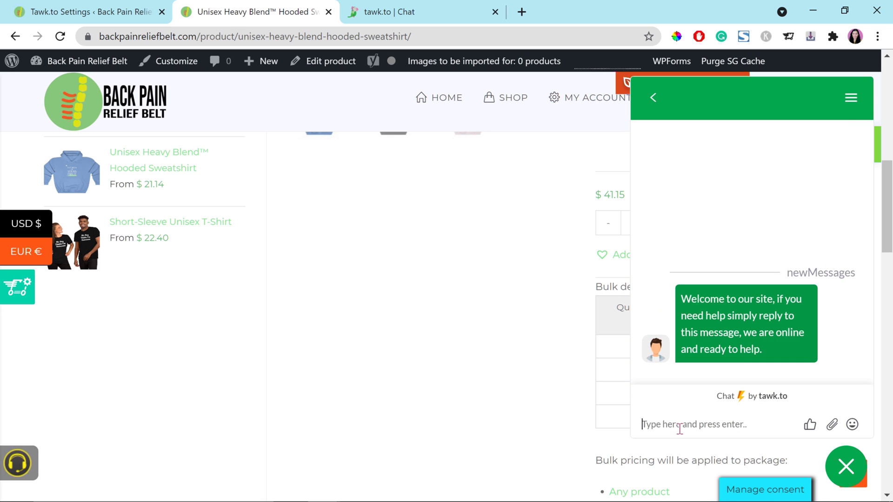
{"action": "type", "text": "Hi."}
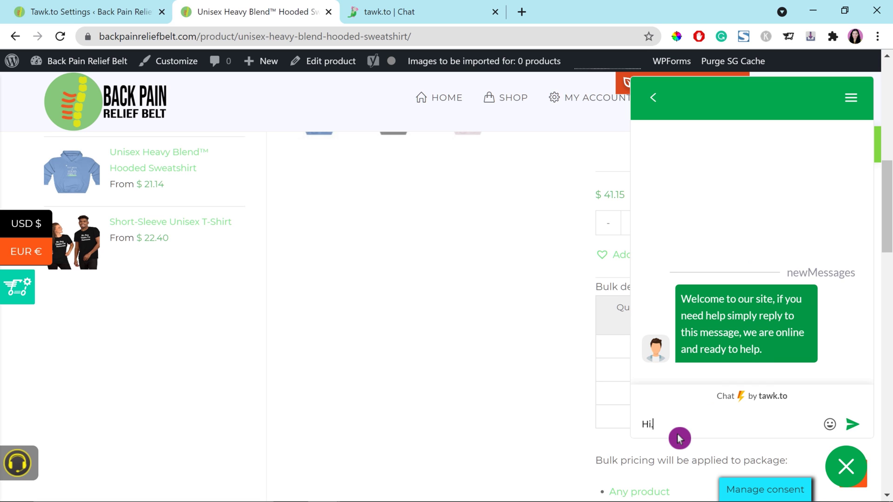
{"action": "key", "text": "Return"}
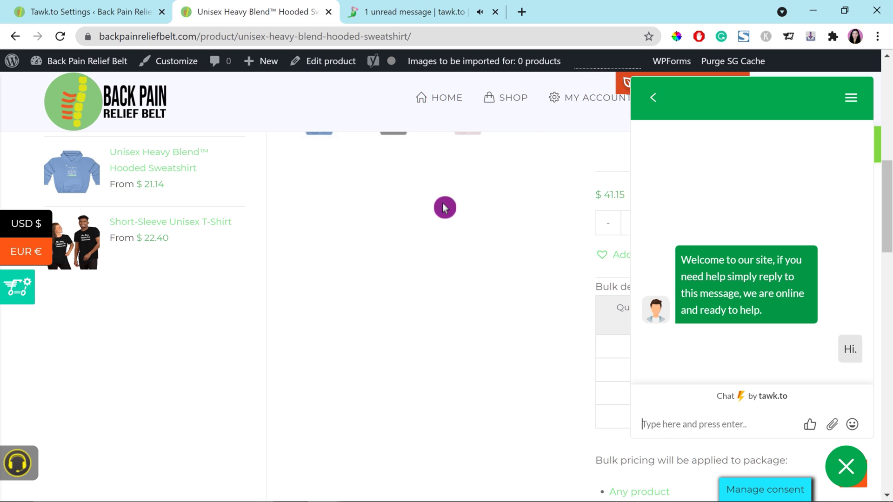
Step: Open the visitor's incoming chat in the tawk.to dashboard
{"action": "left_click", "coordinate": [431, 14]}
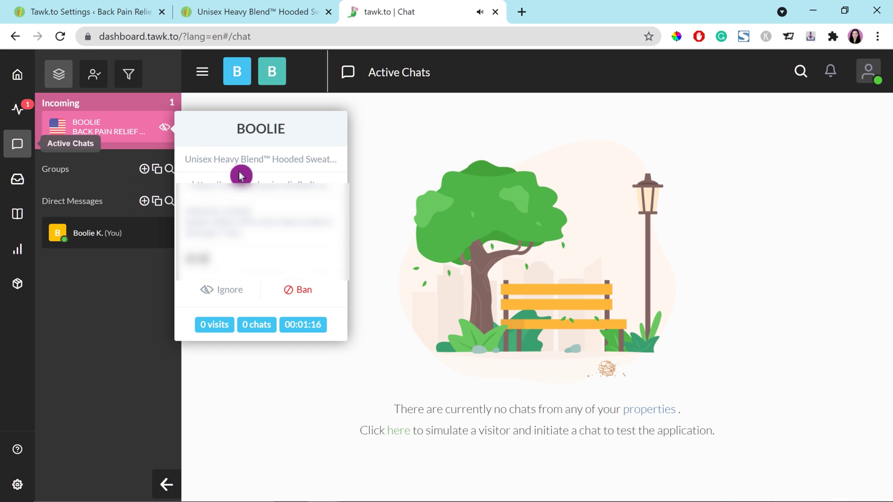
{"action": "mouse_move", "coordinate": [68, 111]}
{"action": "left_click", "coordinate": [85, 128]}
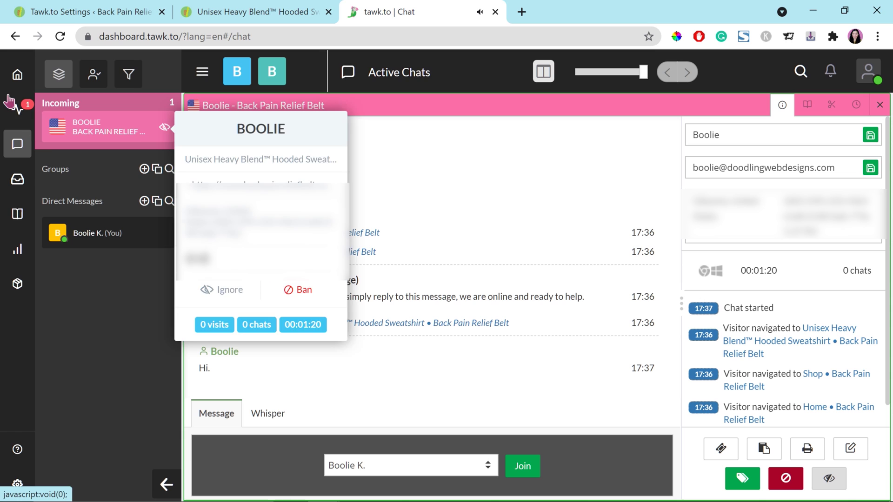
{"action": "left_click", "coordinate": [25, 111]}
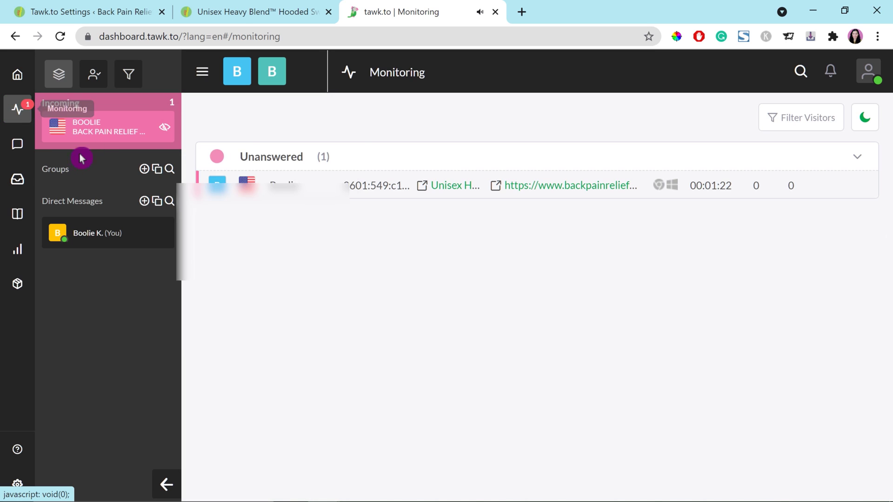
{"action": "left_click", "coordinate": [77, 232]}
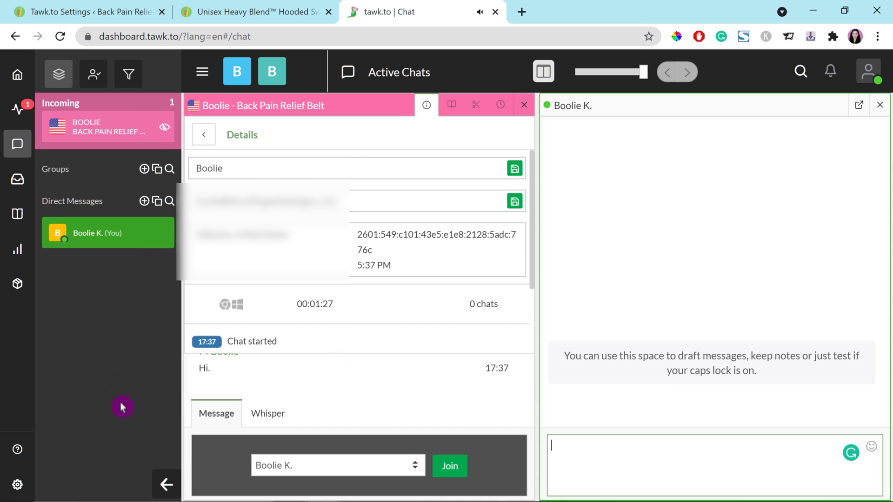
{"action": "mouse_move", "coordinate": [116, 138]}
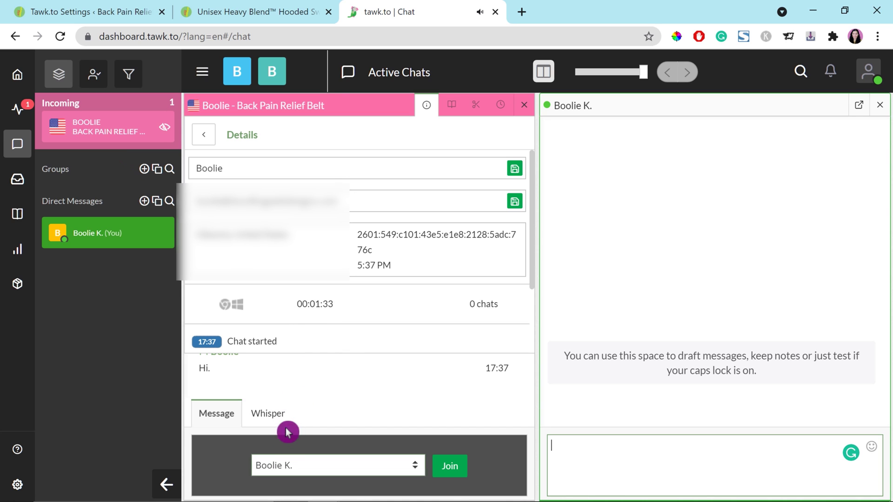
{"action": "left_click", "coordinate": [251, 377]}
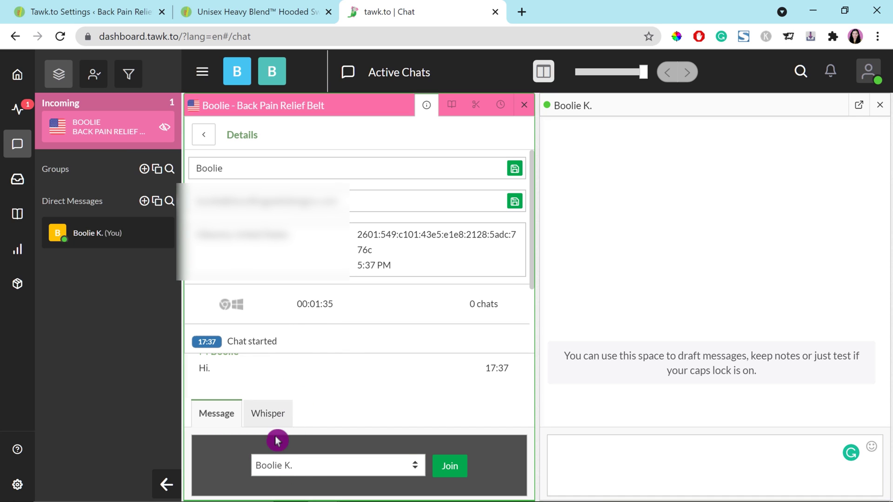
Step: Join the chat as the agent and reply 'Hi back!' to the visitor
{"action": "left_click", "coordinate": [414, 475]}
{"action": "left_click", "coordinate": [415, 468]}
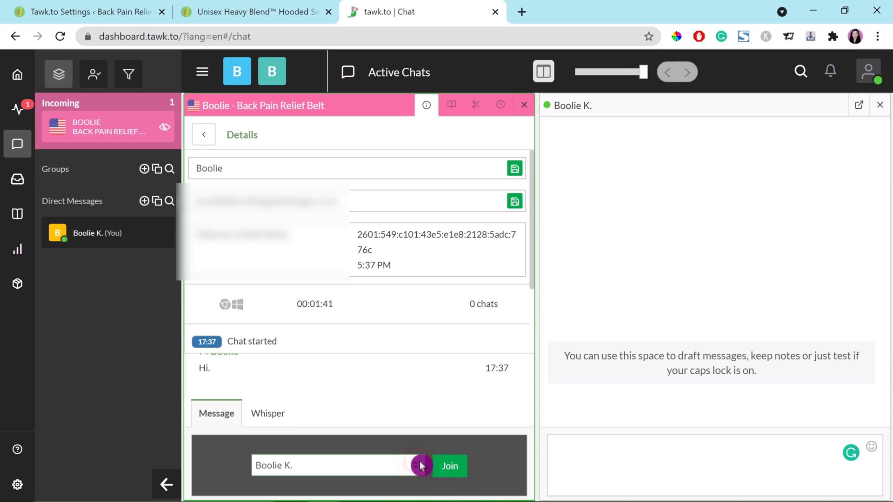
{"action": "left_click", "coordinate": [450, 467]}
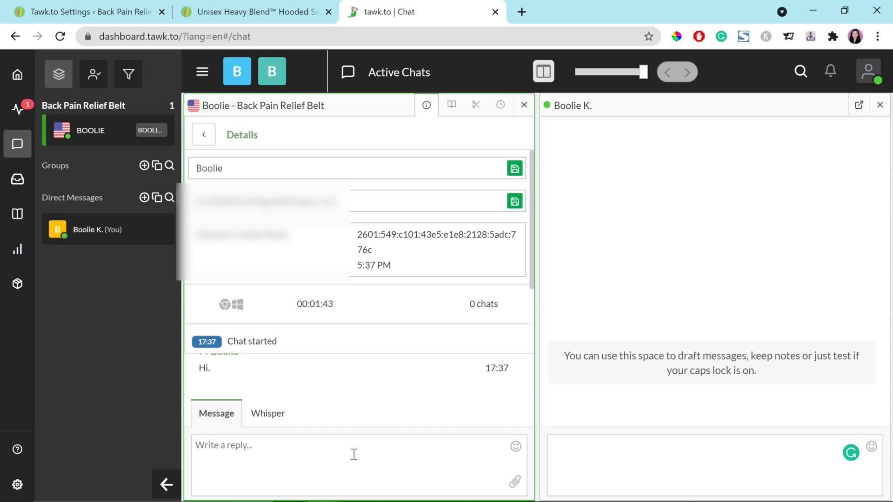
{"action": "left_click", "coordinate": [332, 455]}
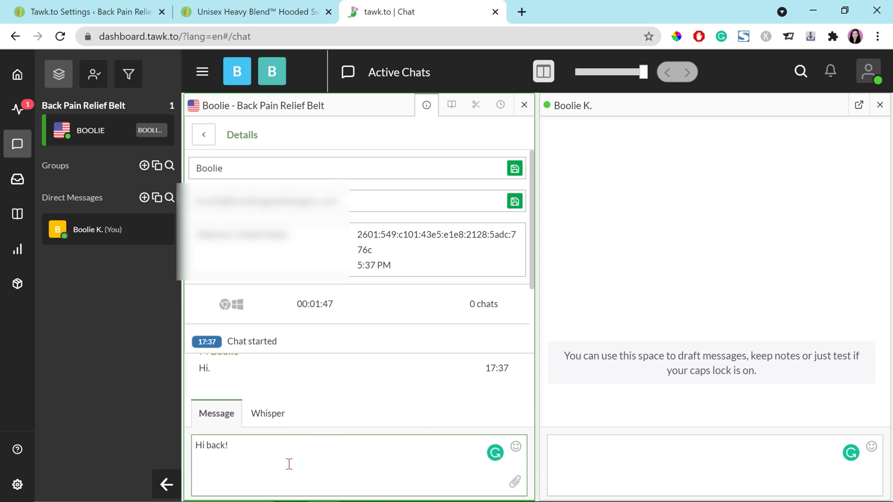
{"action": "type", "text": "Hi back!"}
{"action": "key", "text": "Return"}
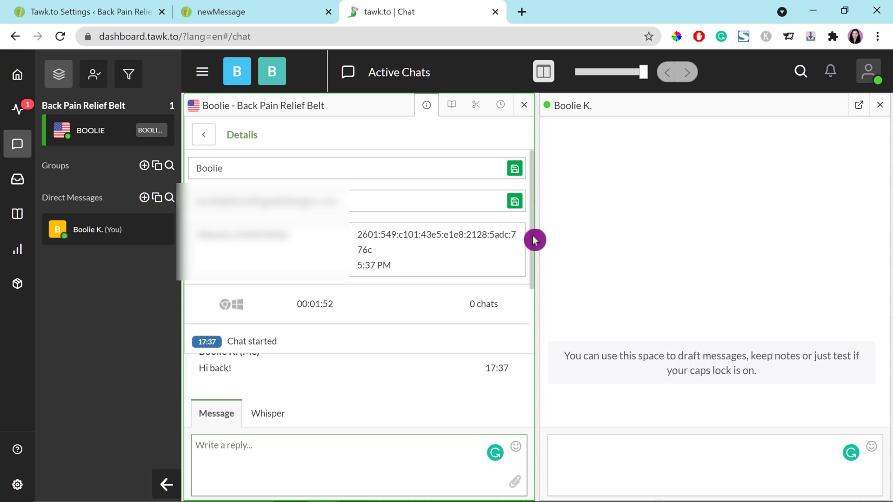
{"action": "left_click_drag", "start_coordinate": [534, 240], "coordinate": [520, 351]}
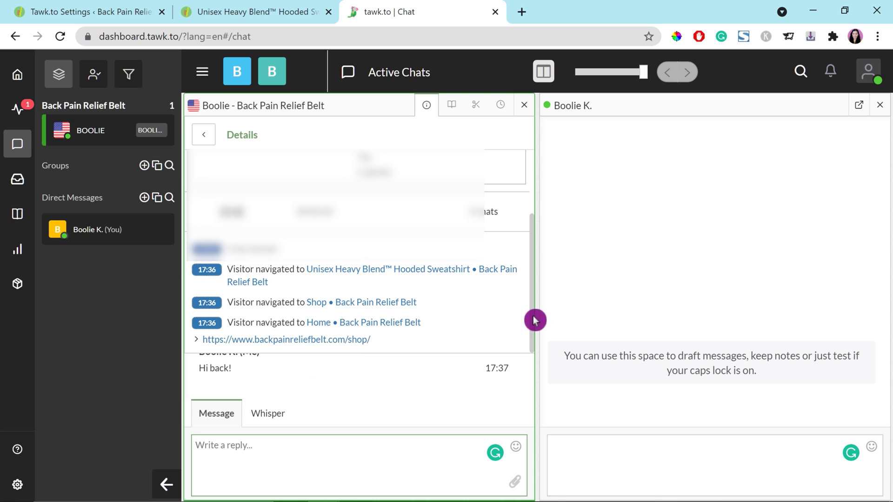
{"action": "left_click_drag", "start_coordinate": [534, 320], "coordinate": [550, 247]}
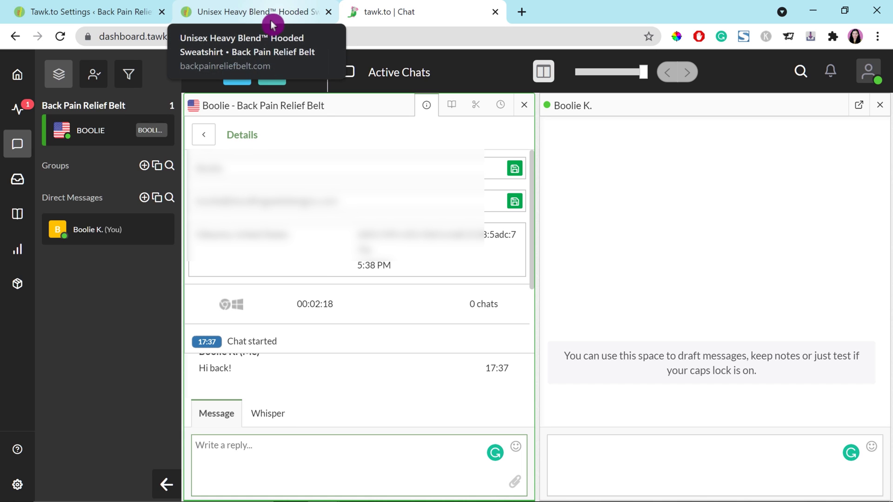
{"action": "left_click", "coordinate": [284, 14]}
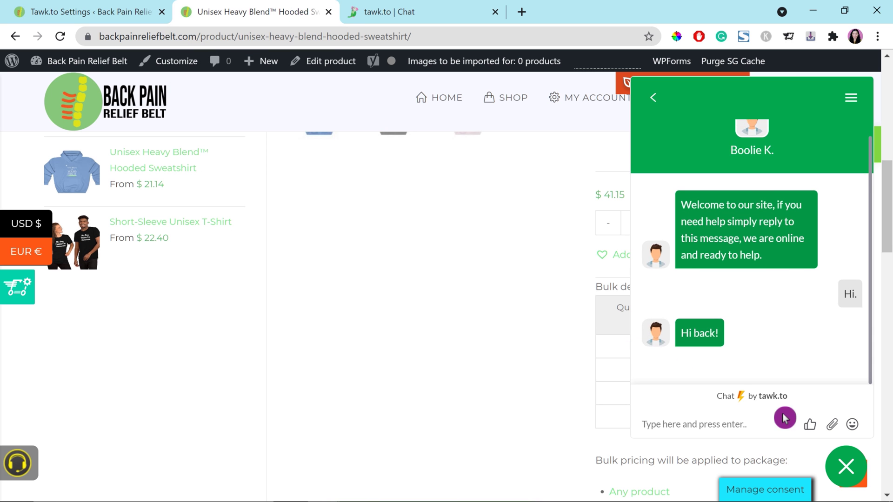
Step: Give the chat a thumbs-up rating and minimize the chat window to its launcher
{"action": "scroll", "coordinate": [738, 343], "scroll_direction": "up", "scroll_amount": 1}
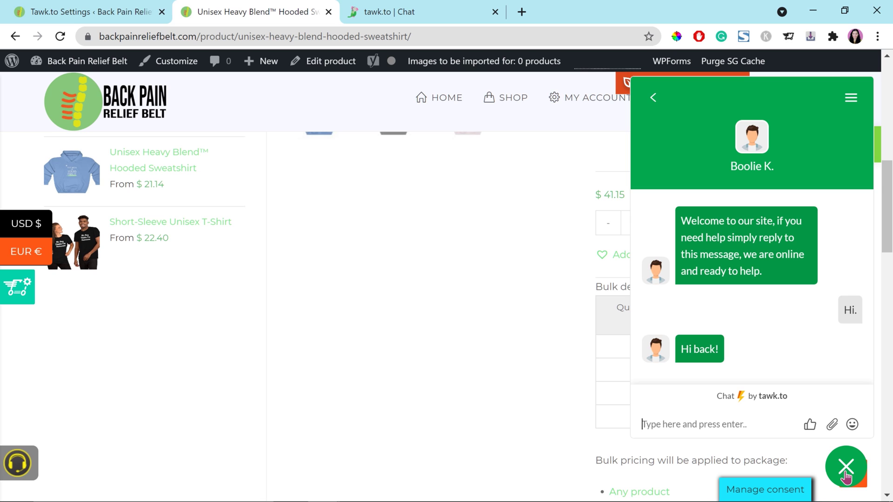
{"action": "mouse_move", "coordinate": [809, 425]}
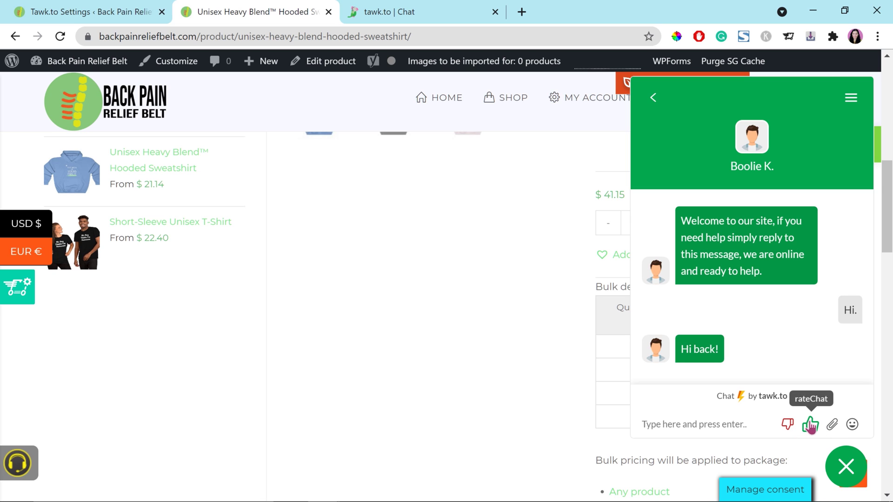
{"action": "left_click", "coordinate": [810, 425]}
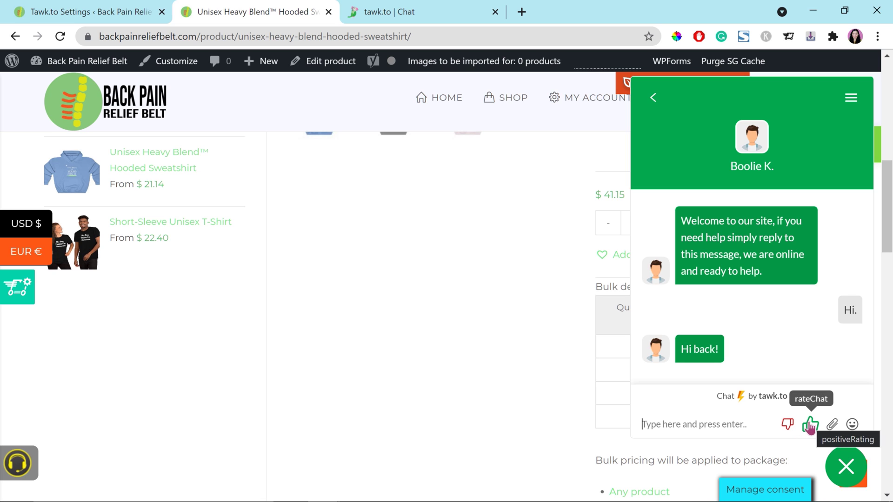
{"action": "left_click", "coordinate": [852, 425]}
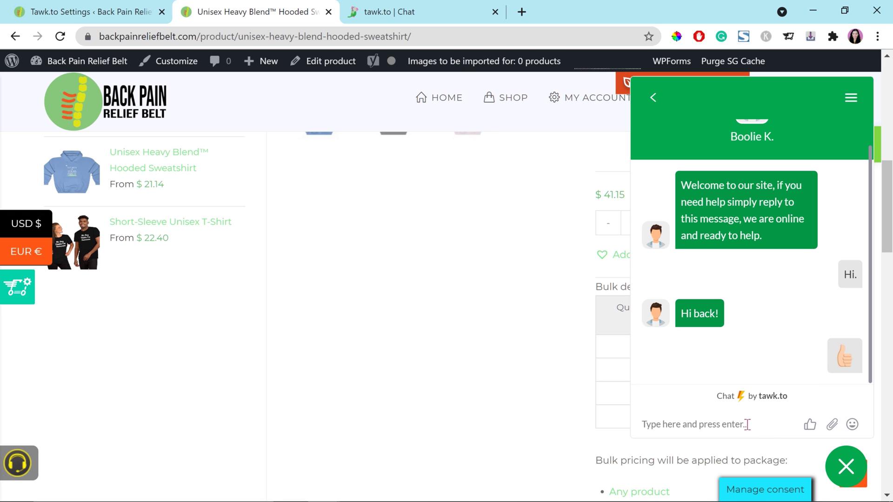
{"action": "left_click", "coordinate": [845, 466]}
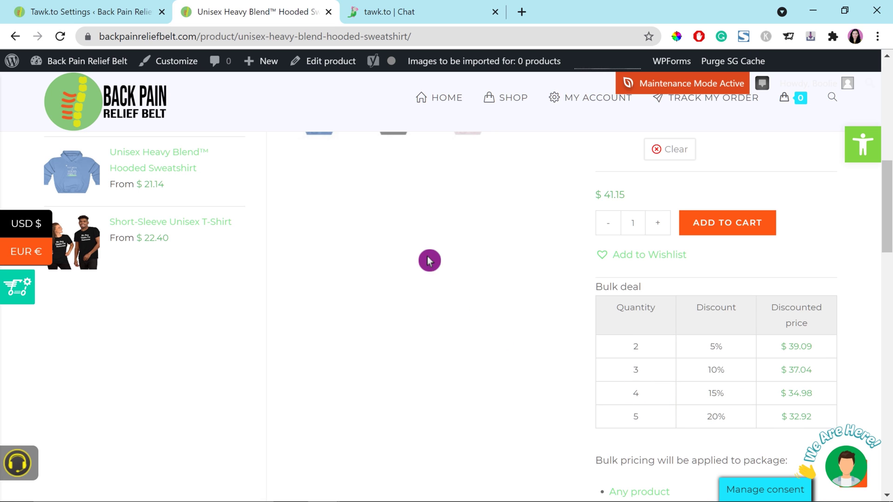
Step: Close the Back Pain Relief Belt visitor chat in tawk.to and go to Administration
{"action": "left_click", "coordinate": [429, 21]}
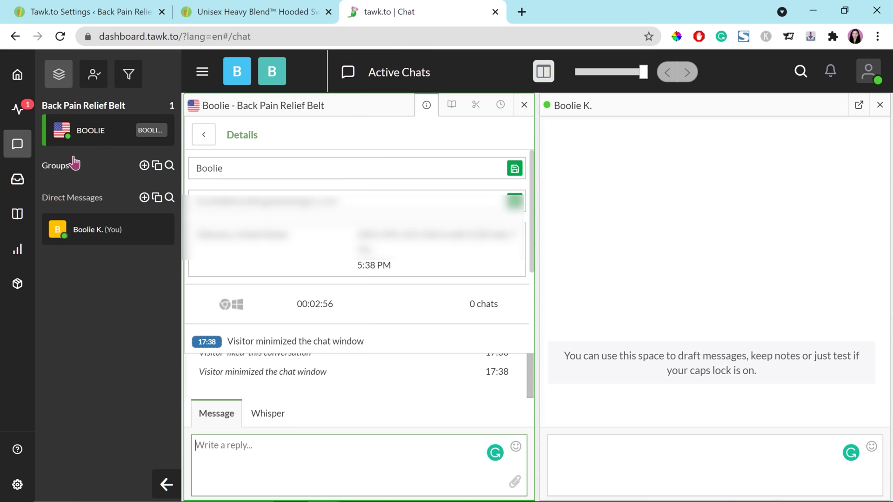
{"action": "mouse_move", "coordinate": [238, 77]}
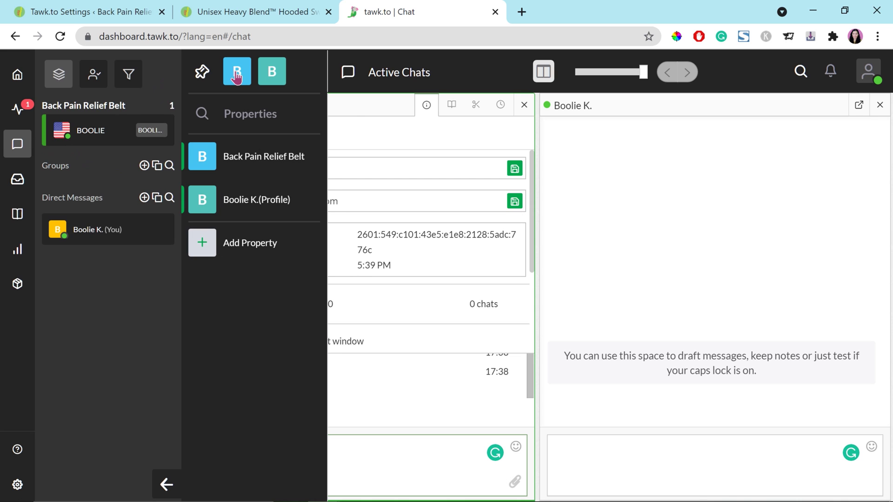
{"action": "mouse_move", "coordinate": [225, 166]}
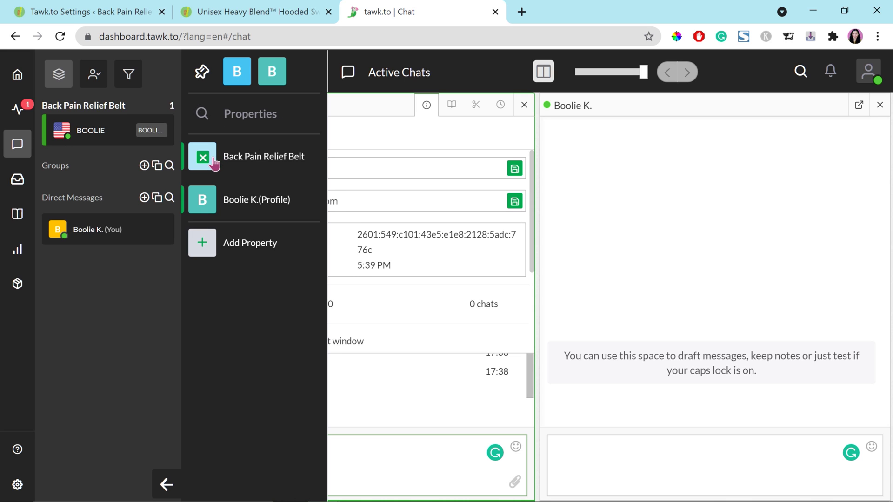
{"action": "left_click", "coordinate": [253, 162]}
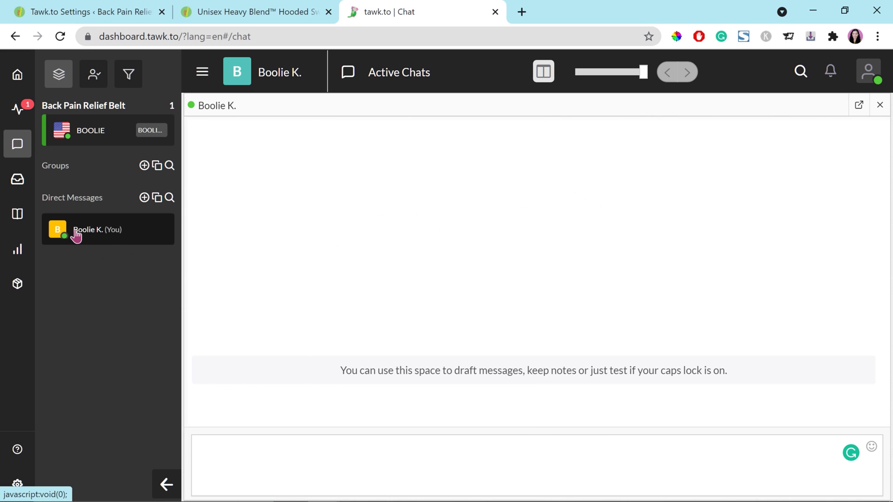
{"action": "left_click", "coordinate": [18, 485]}
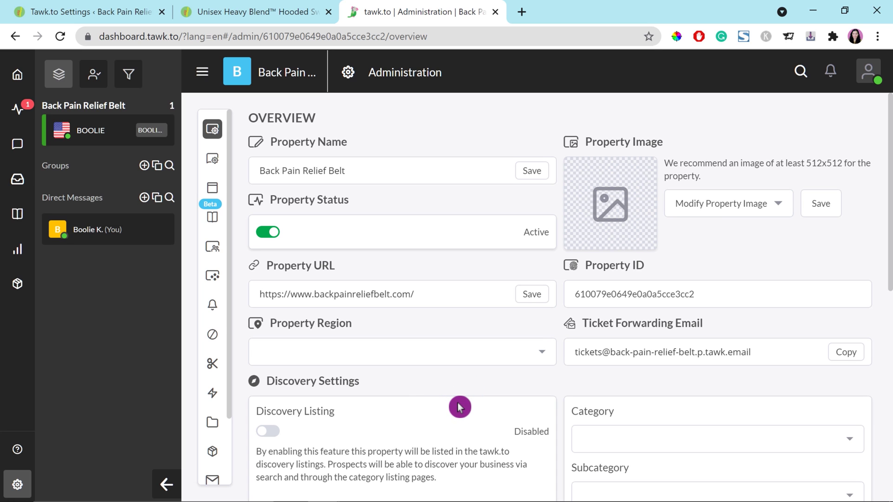
Step: Look over the Back Pain Relief Belt Administration overview, then view its Property Members list
{"action": "scroll", "coordinate": [463, 405], "scroll_direction": "down", "scroll_amount": 10}
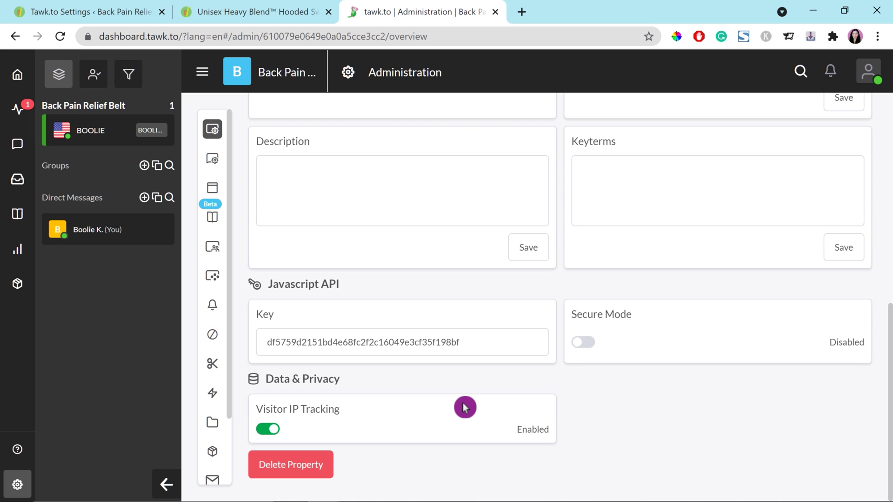
{"action": "scroll", "coordinate": [463, 405], "scroll_direction": "up", "scroll_amount": 10}
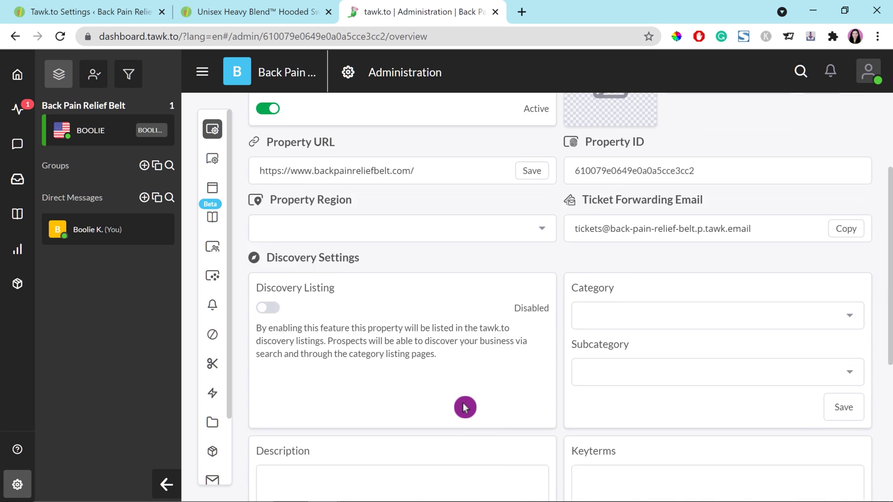
{"action": "left_click", "coordinate": [213, 248]}
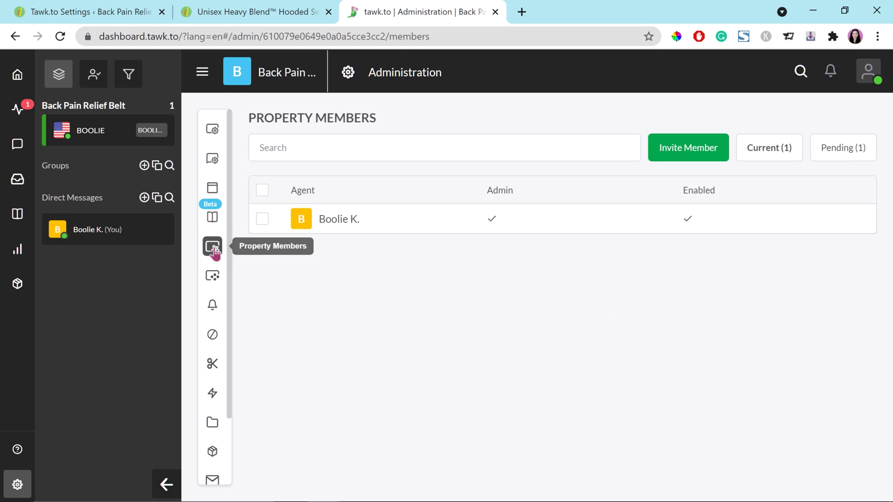
Step: Check the member's settings and pending invites without changes, then go to Chat Widget settings
{"action": "left_click", "coordinate": [345, 225]}
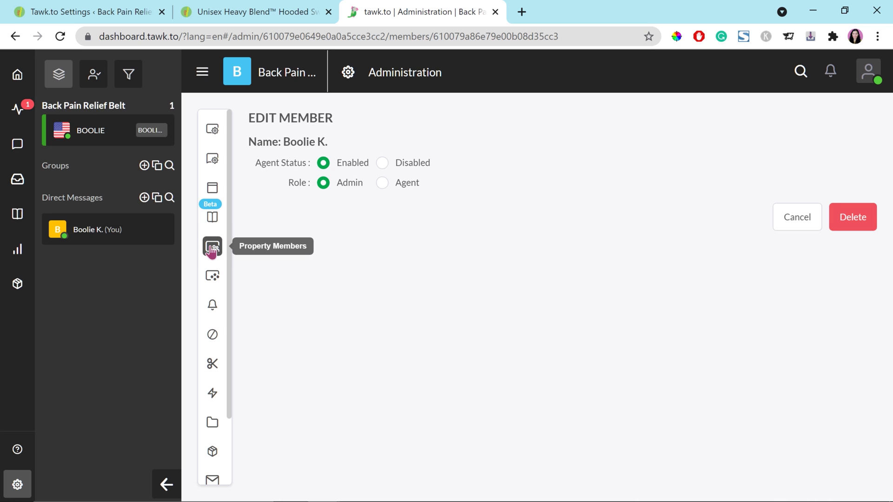
{"action": "left_click", "coordinate": [794, 226]}
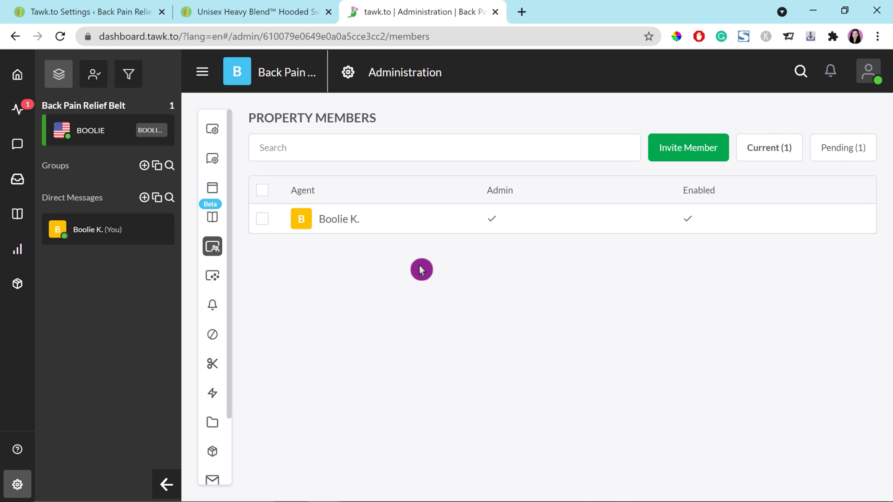
{"action": "left_click", "coordinate": [844, 155]}
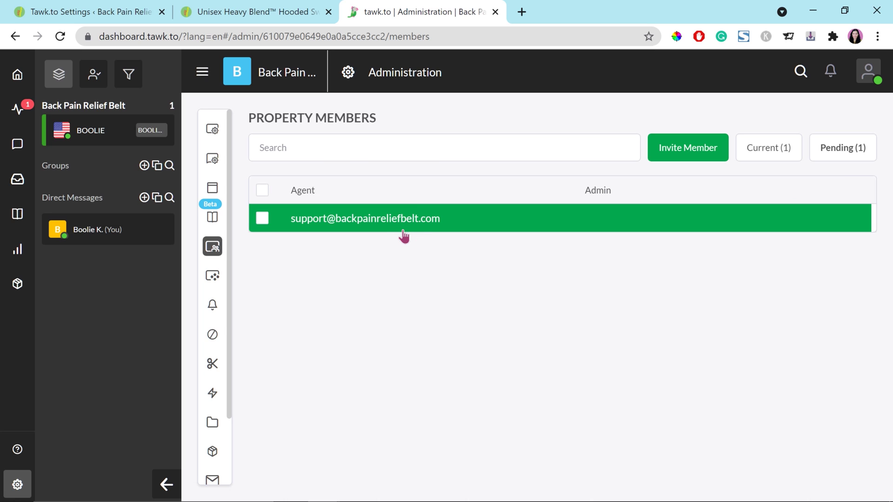
{"action": "left_click", "coordinate": [296, 381]}
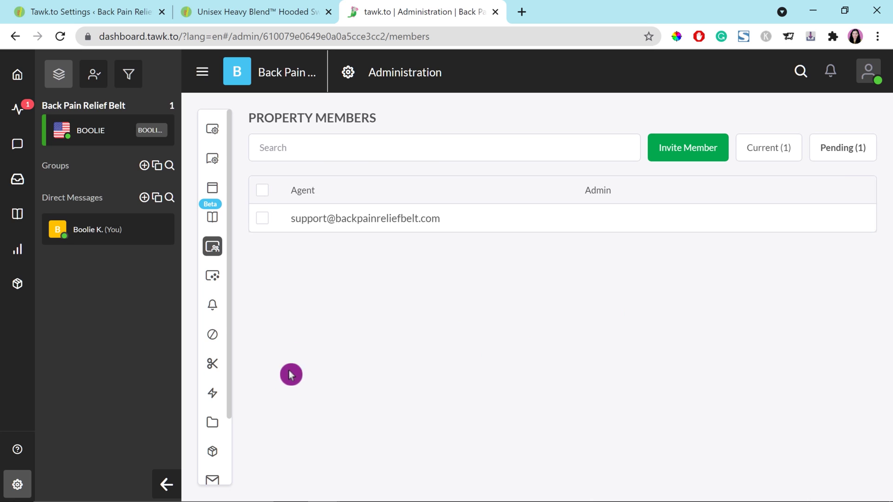
{"action": "left_click", "coordinate": [212, 159]}
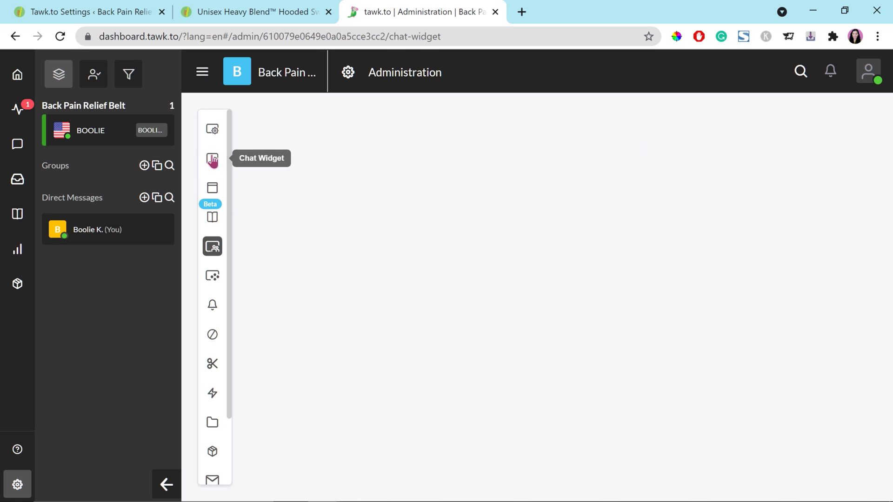
Step: Sample the store logo's green with the ColorPick eyedropper and copy its hex value 86C77B
{"action": "left_click", "coordinate": [388, 286]}
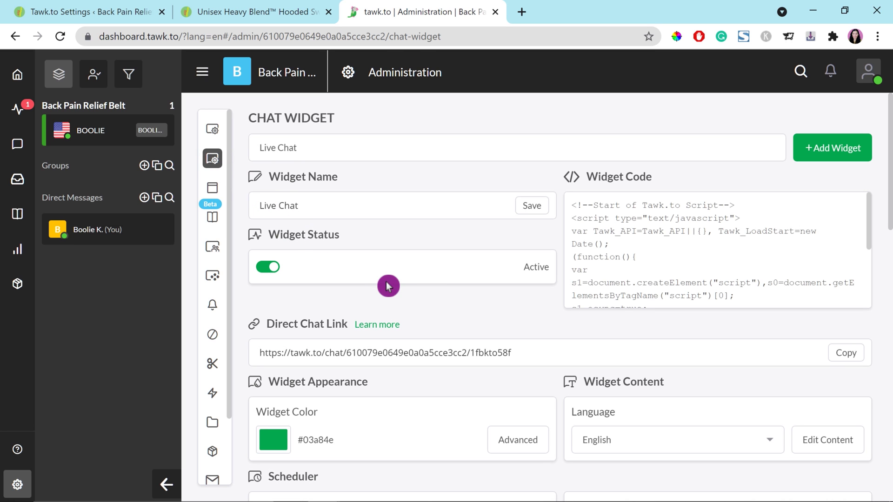
{"action": "scroll", "coordinate": [458, 354], "scroll_direction": "down", "scroll_amount": 3}
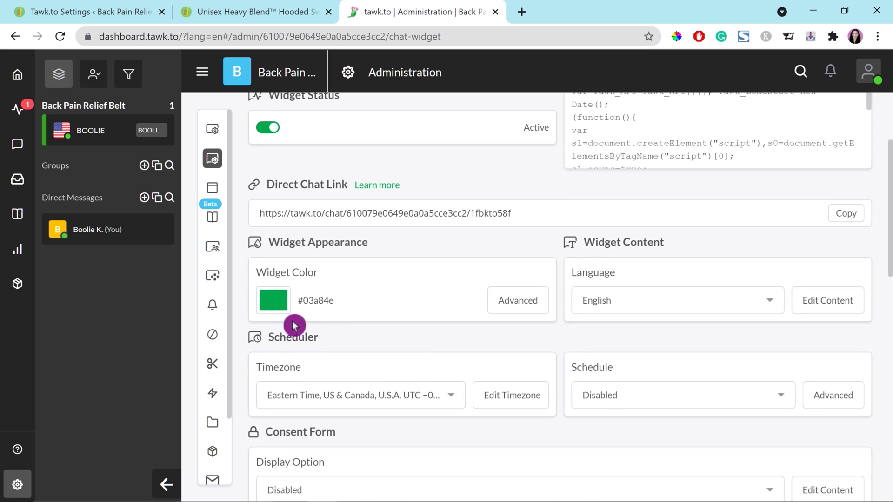
{"action": "left_click", "coordinate": [255, 10]}
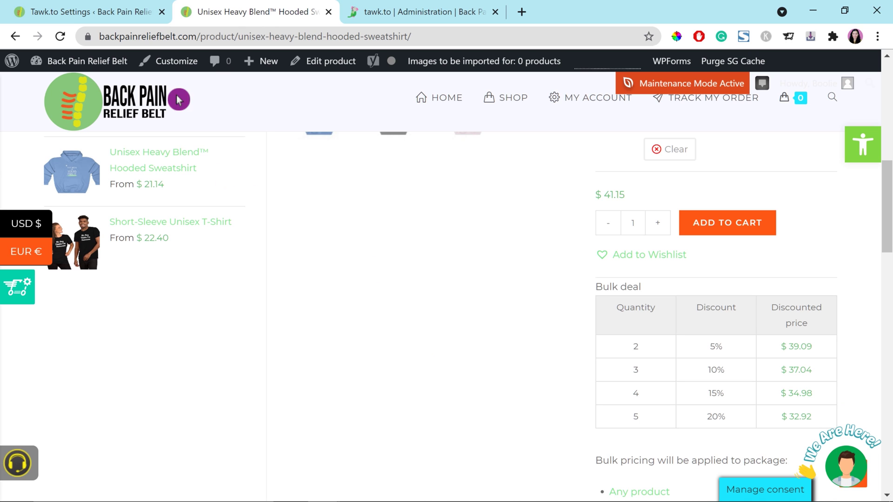
{"action": "left_click", "coordinate": [678, 41]}
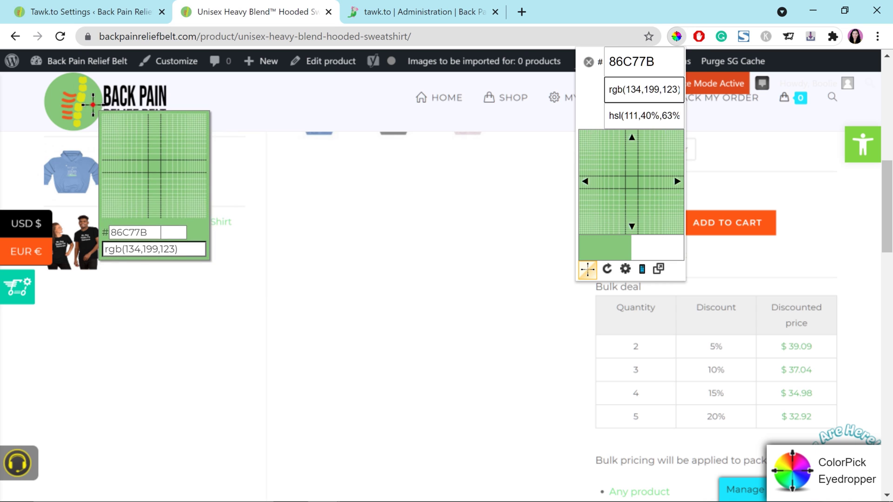
{"action": "left_click", "coordinate": [86, 98]}
{"action": "right_click", "coordinate": [140, 126]}
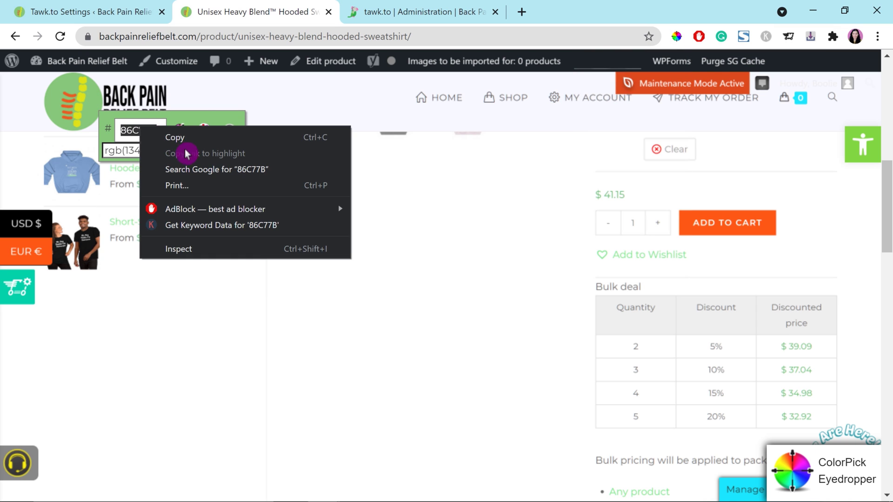
{"action": "left_click", "coordinate": [186, 136]}
{"action": "left_click", "coordinate": [425, 14]}
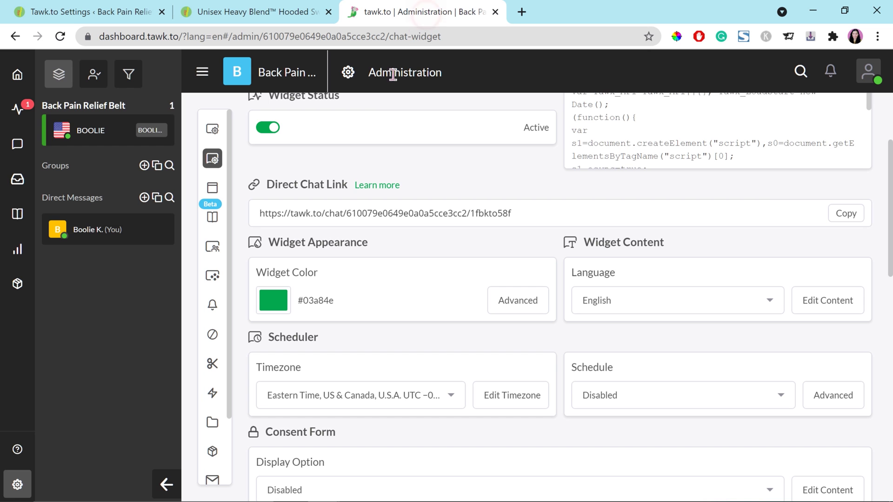
Step: In the Advanced widget appearance settings, replace the Header colour 03a84e with #86c77b
{"action": "left_click", "coordinate": [513, 300]}
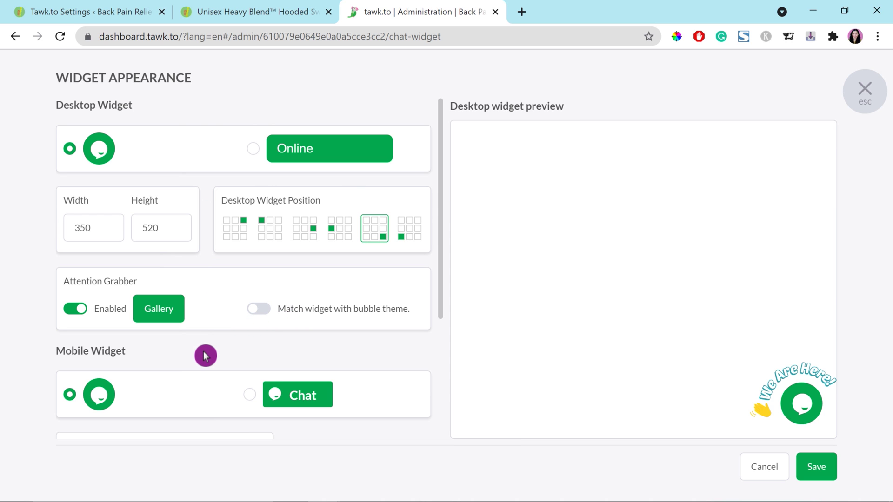
{"action": "scroll", "coordinate": [204, 354], "scroll_direction": "down", "scroll_amount": 4}
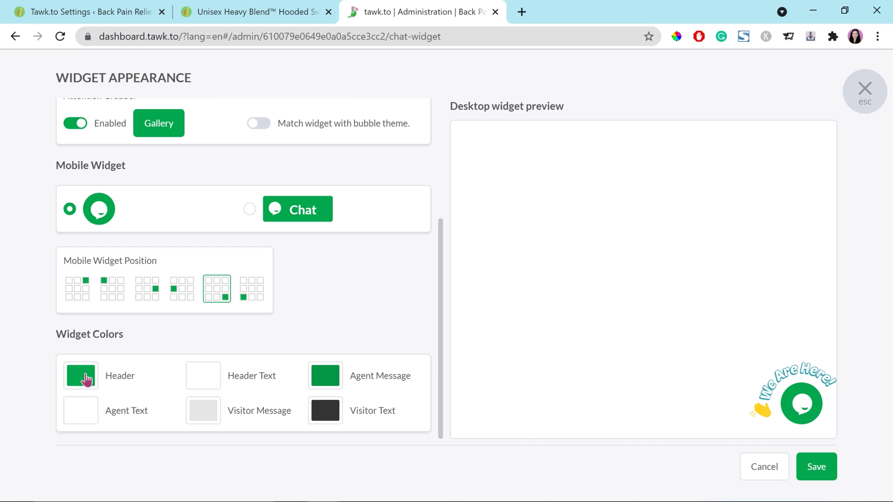
{"action": "left_click", "coordinate": [82, 378]}
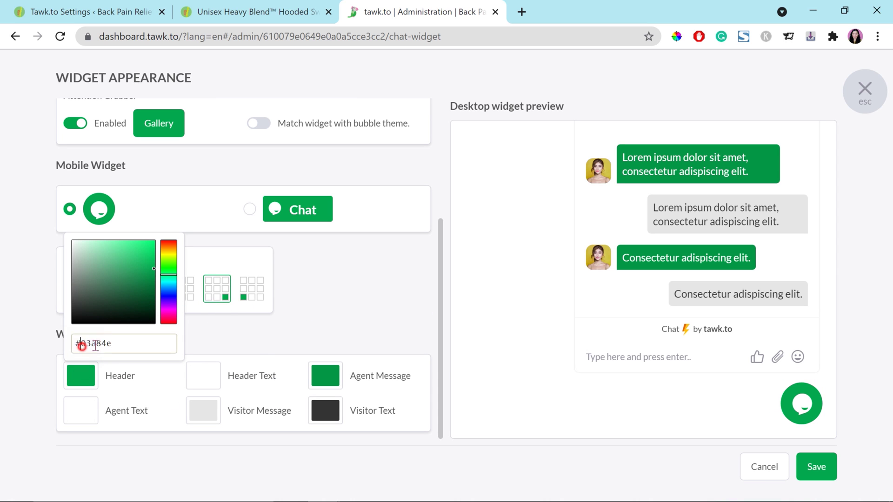
{"action": "left_click_drag", "start_coordinate": [95, 344], "coordinate": [119, 341]}
{"action": "key", "text": "ctrl+v"}
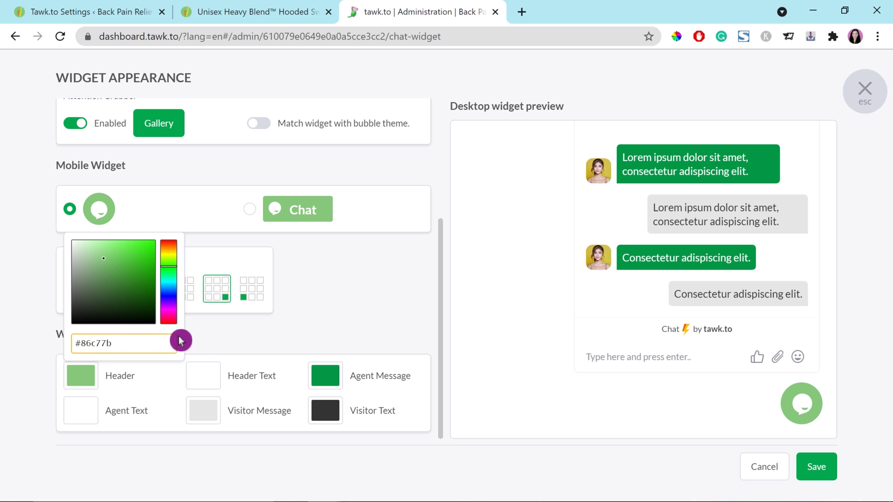
{"action": "left_click", "coordinate": [204, 336]}
Step: Set the Agent Message colour to #86c77b and save the widget colours
{"action": "left_click", "coordinate": [326, 383]}
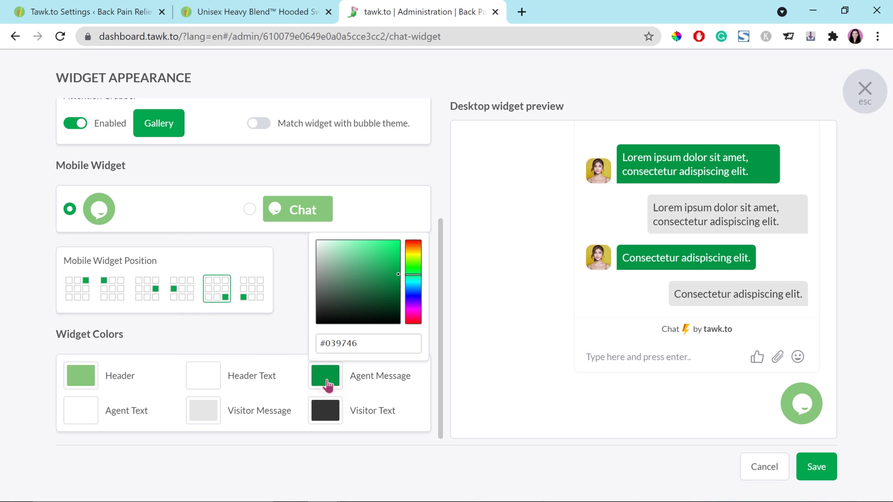
{"action": "left_click_drag", "start_coordinate": [325, 344], "coordinate": [366, 344]}
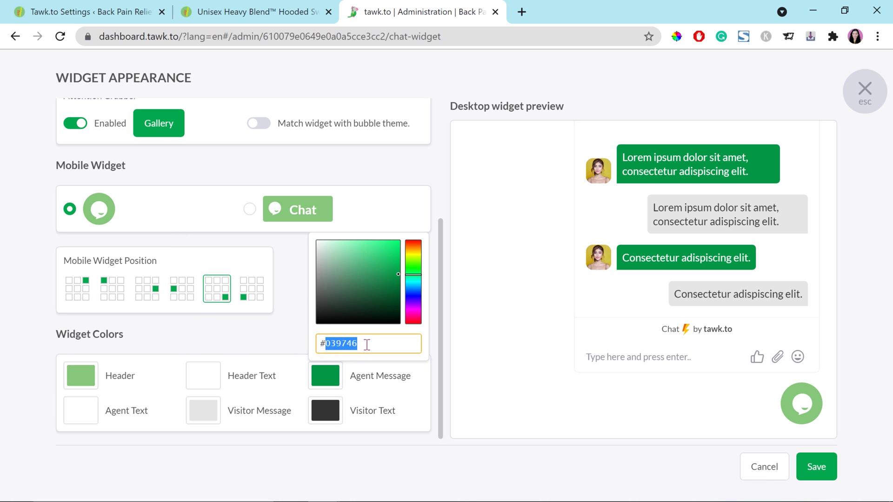
{"action": "key", "text": "ctrl+v"}
{"action": "left_click", "coordinate": [298, 330]}
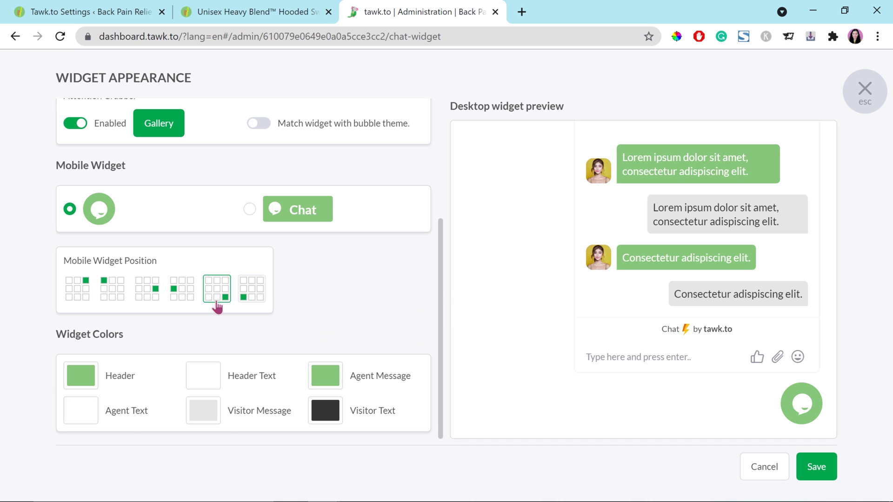
{"action": "scroll", "coordinate": [209, 303], "scroll_direction": "up", "scroll_amount": 3}
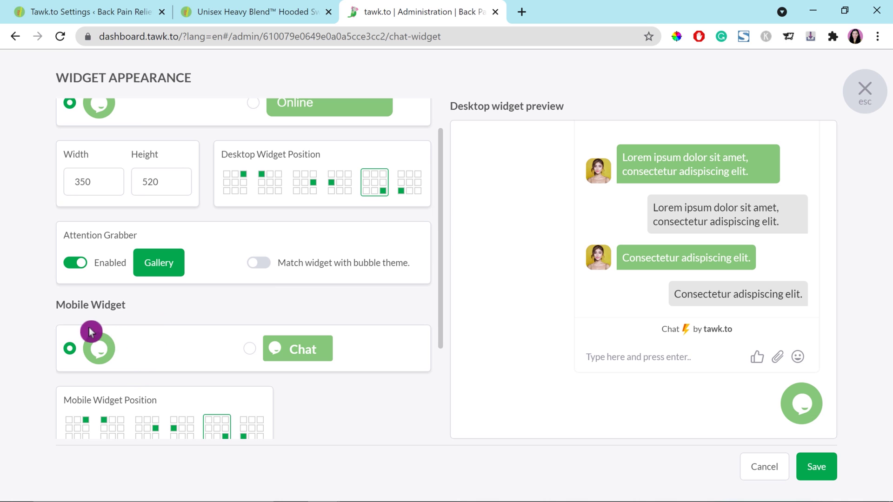
{"action": "scroll", "coordinate": [153, 325], "scroll_direction": "up", "scroll_amount": 1}
{"action": "scroll", "coordinate": [160, 317], "scroll_direction": "up", "scroll_amount": 1}
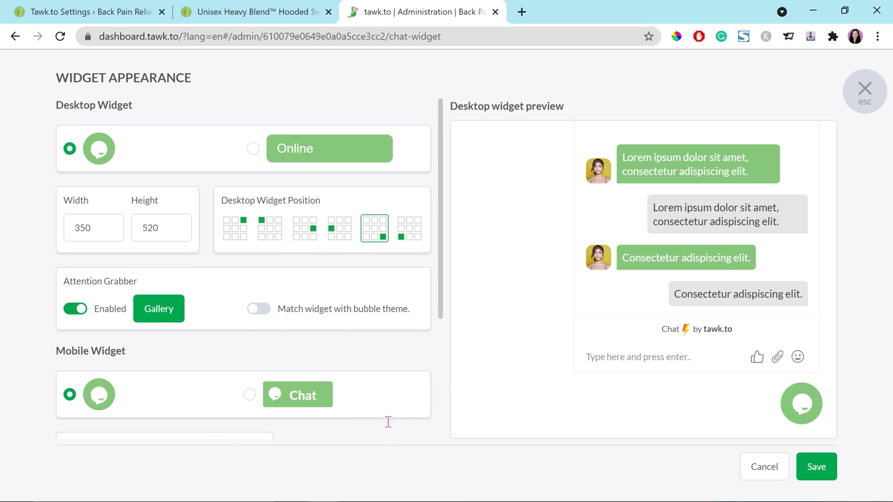
{"action": "scroll", "coordinate": [387, 420], "scroll_direction": "down", "scroll_amount": 4}
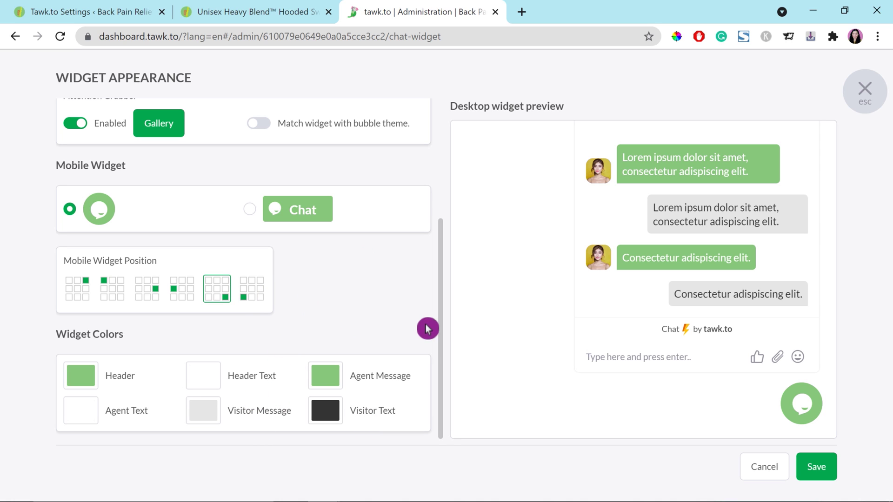
{"action": "scroll", "coordinate": [409, 171], "scroll_direction": "up", "scroll_amount": 4}
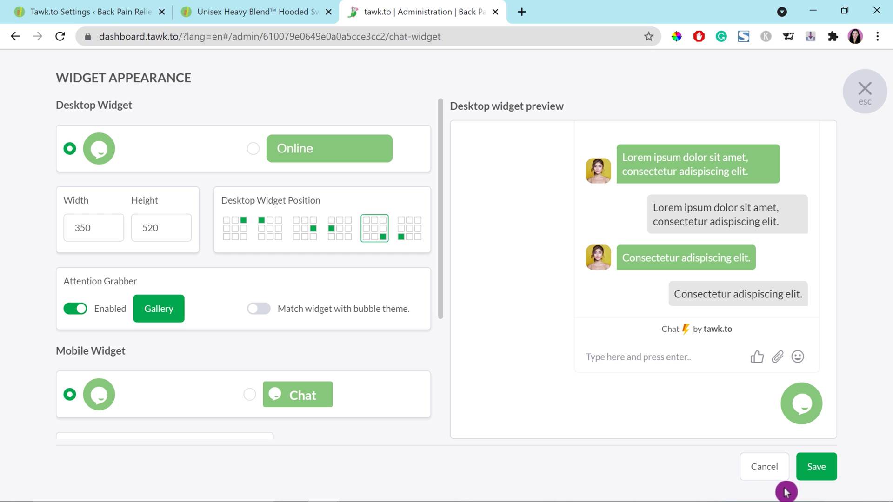
{"action": "left_click", "coordinate": [812, 475]}
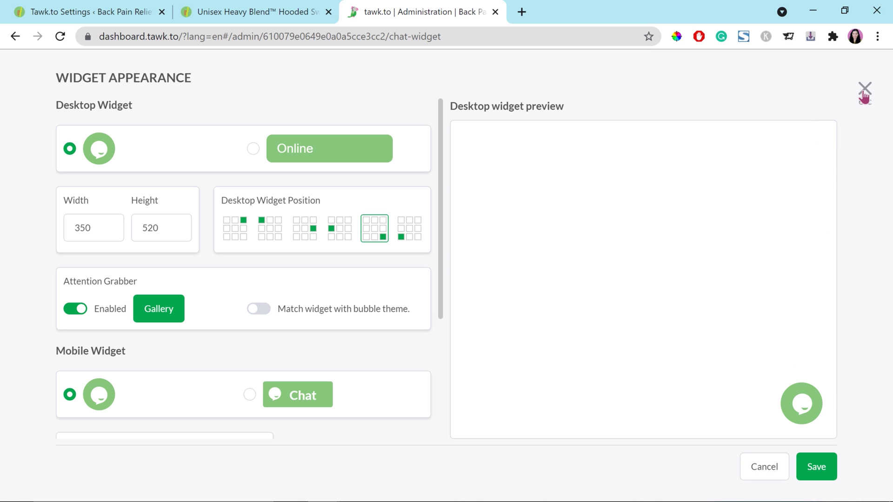
Step: Close the Widget Appearance panel, review the widget settings showing #86c77b, and go to the product page
{"action": "left_click", "coordinate": [864, 91]}
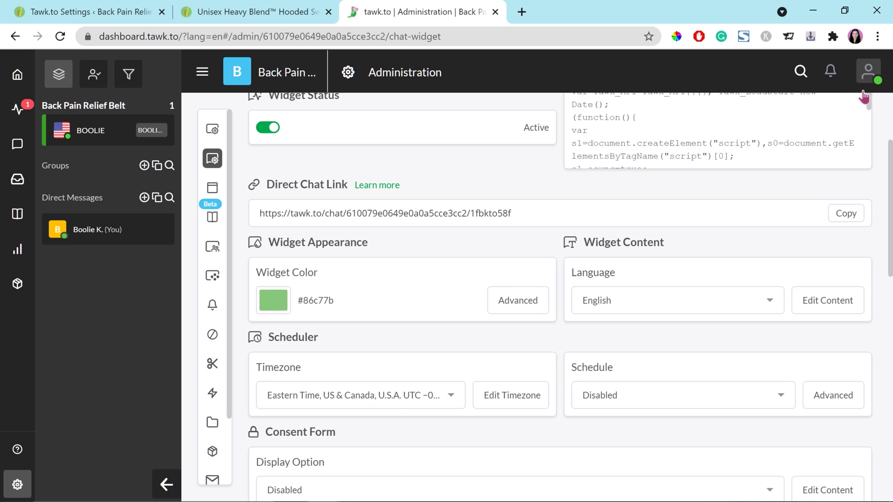
{"action": "left_click", "coordinate": [450, 424]}
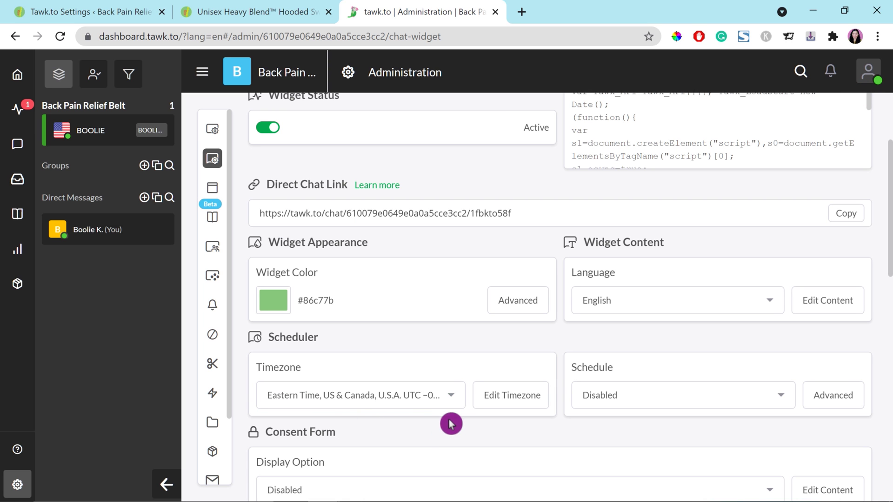
{"action": "scroll", "coordinate": [450, 423], "scroll_direction": "down", "scroll_amount": 5}
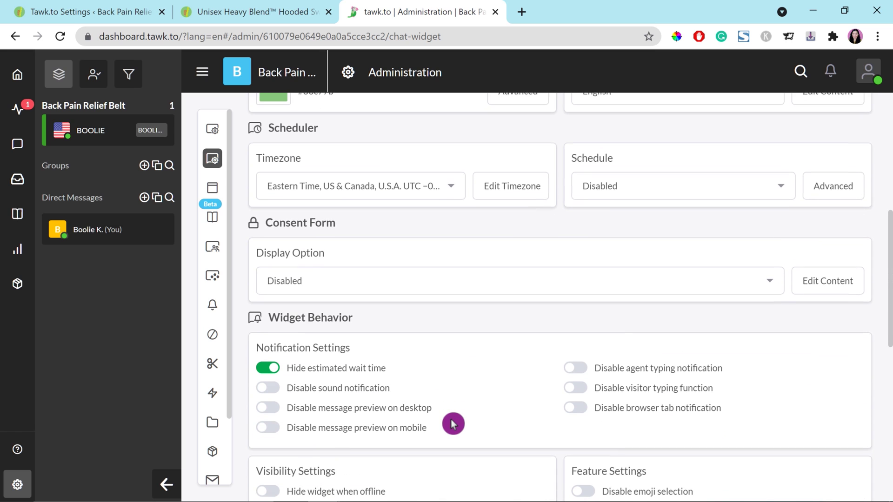
{"action": "scroll", "coordinate": [451, 423], "scroll_direction": "down", "scroll_amount": 6}
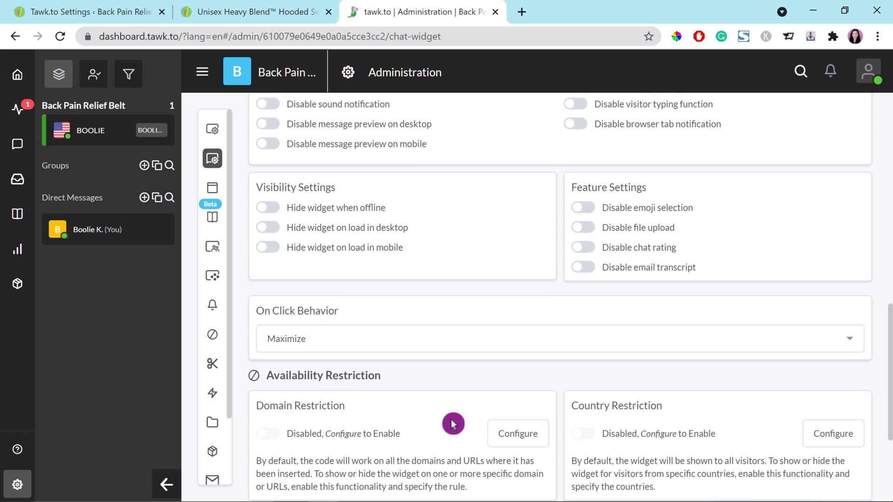
{"action": "scroll", "coordinate": [453, 422], "scroll_direction": "down", "scroll_amount": 3}
{"action": "key", "text": "ctrl+shift+Tab"}
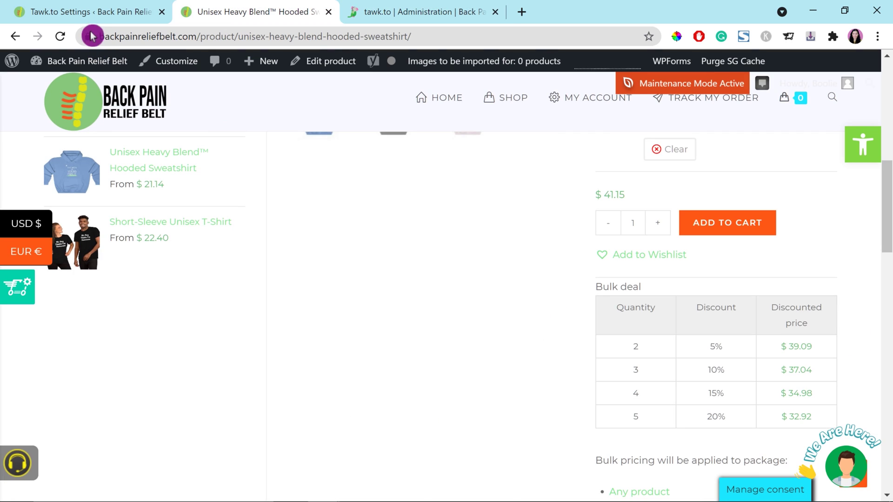
Step: Reload the sweatshirt product page to check the widget, then go back to the tawk.to Chat Widget settings
{"action": "left_click", "coordinate": [61, 37]}
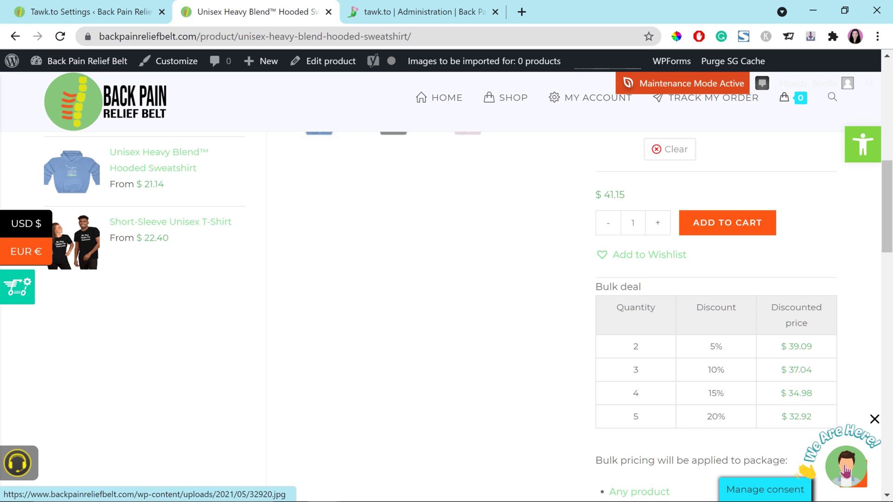
{"action": "left_click", "coordinate": [418, 14]}
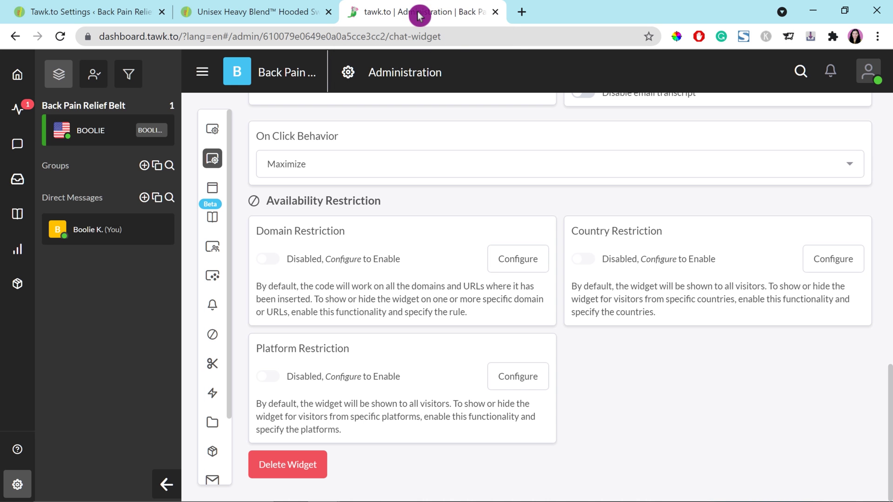